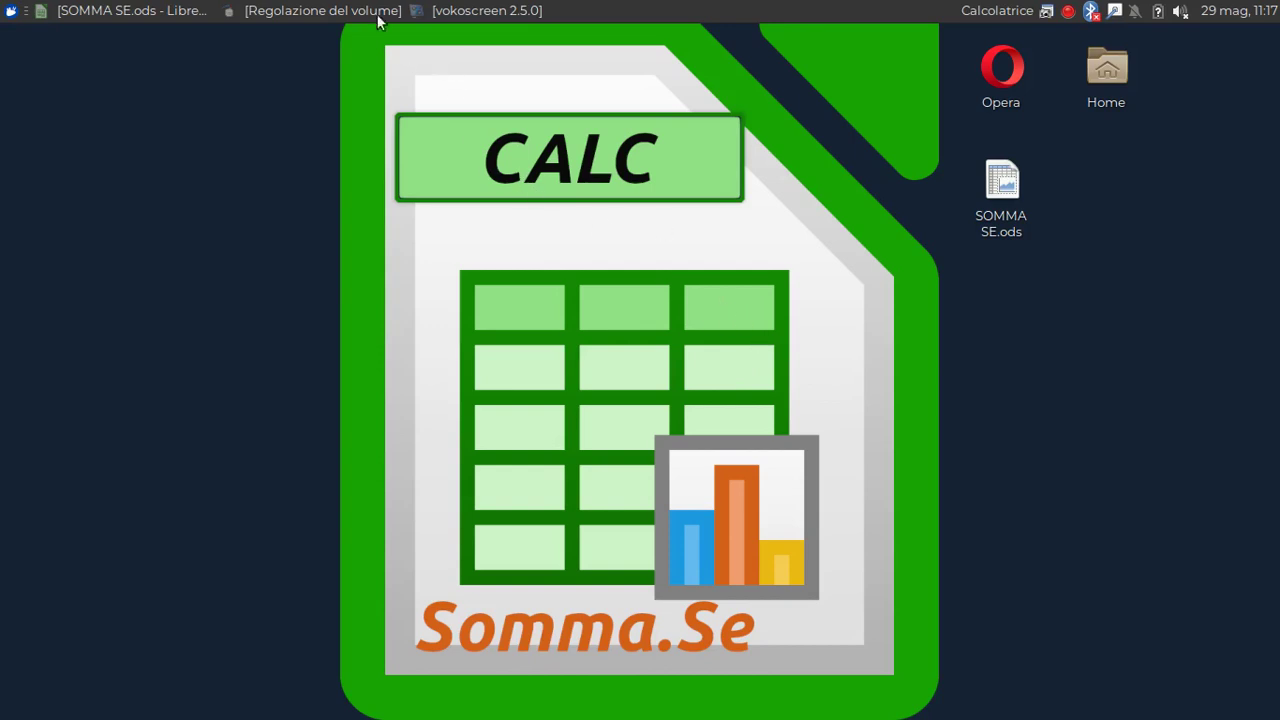
# Switch to the SOMMA SE.ods spreadsheet and start a SOMMA.SE formula in cell C11 with A2:A8 as the criteria range.
pyautogui.click(162, 14)
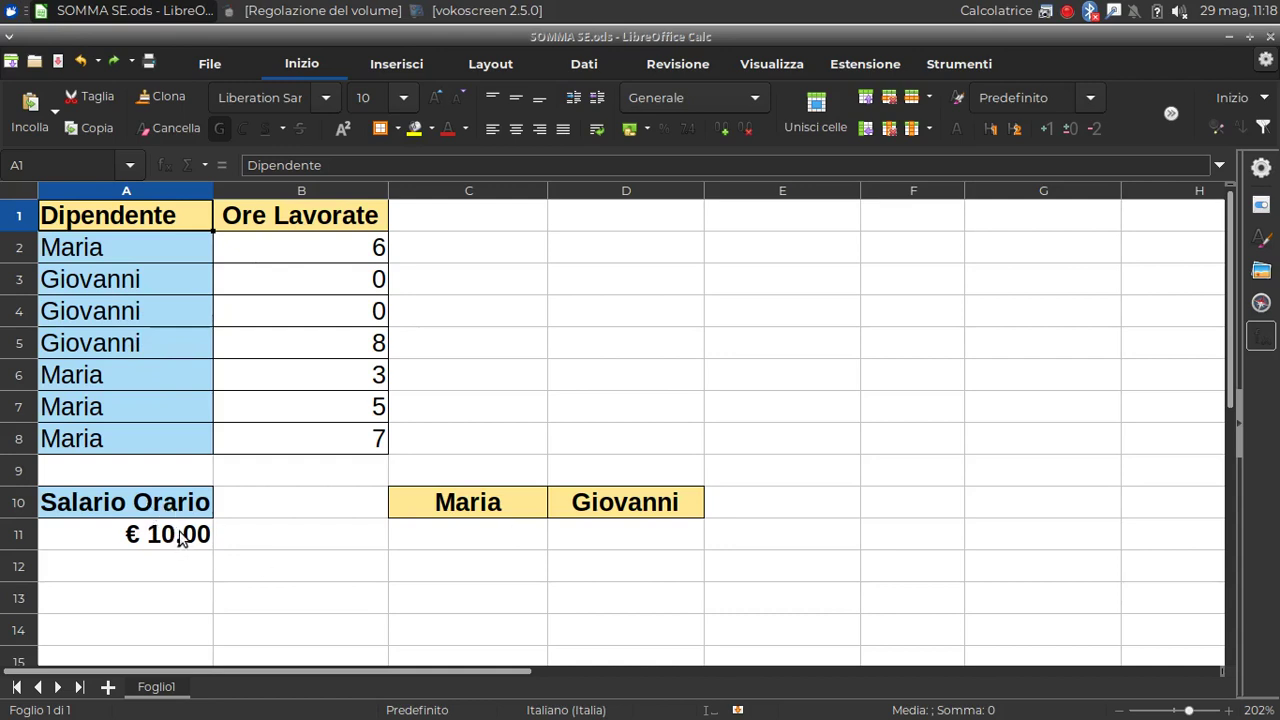
pyautogui.click(474, 531)
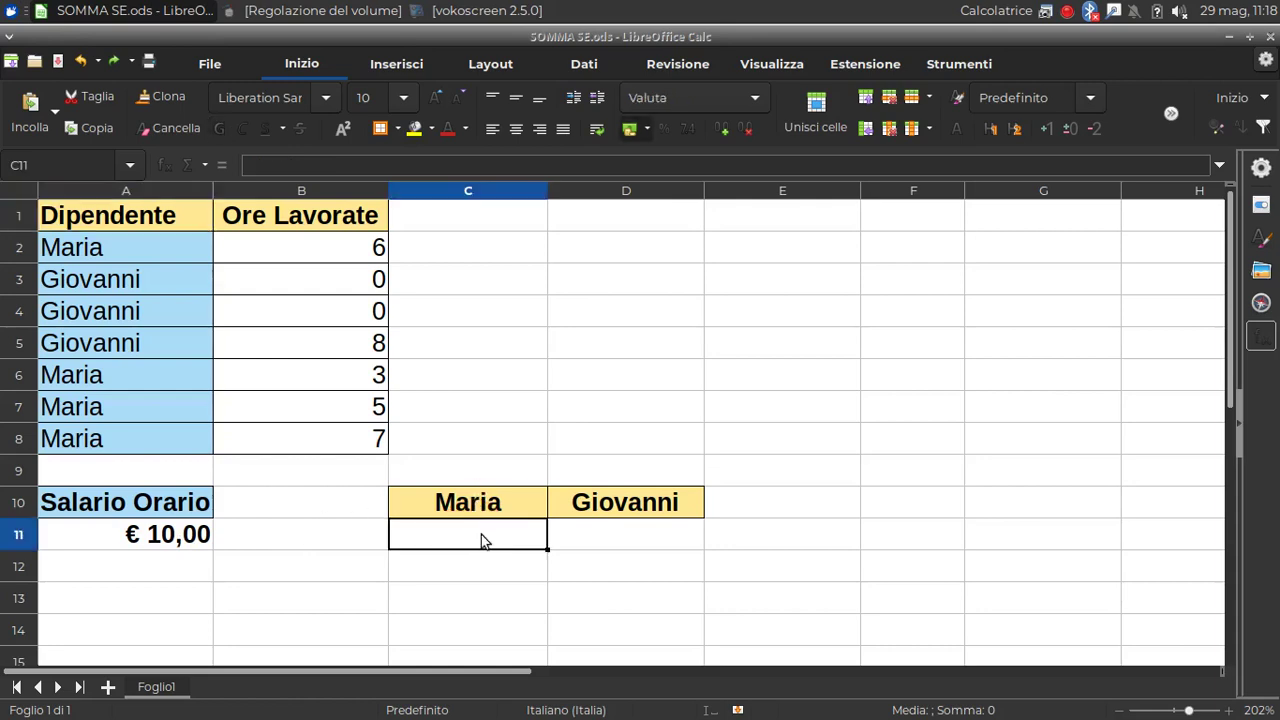
pyautogui.write('=')
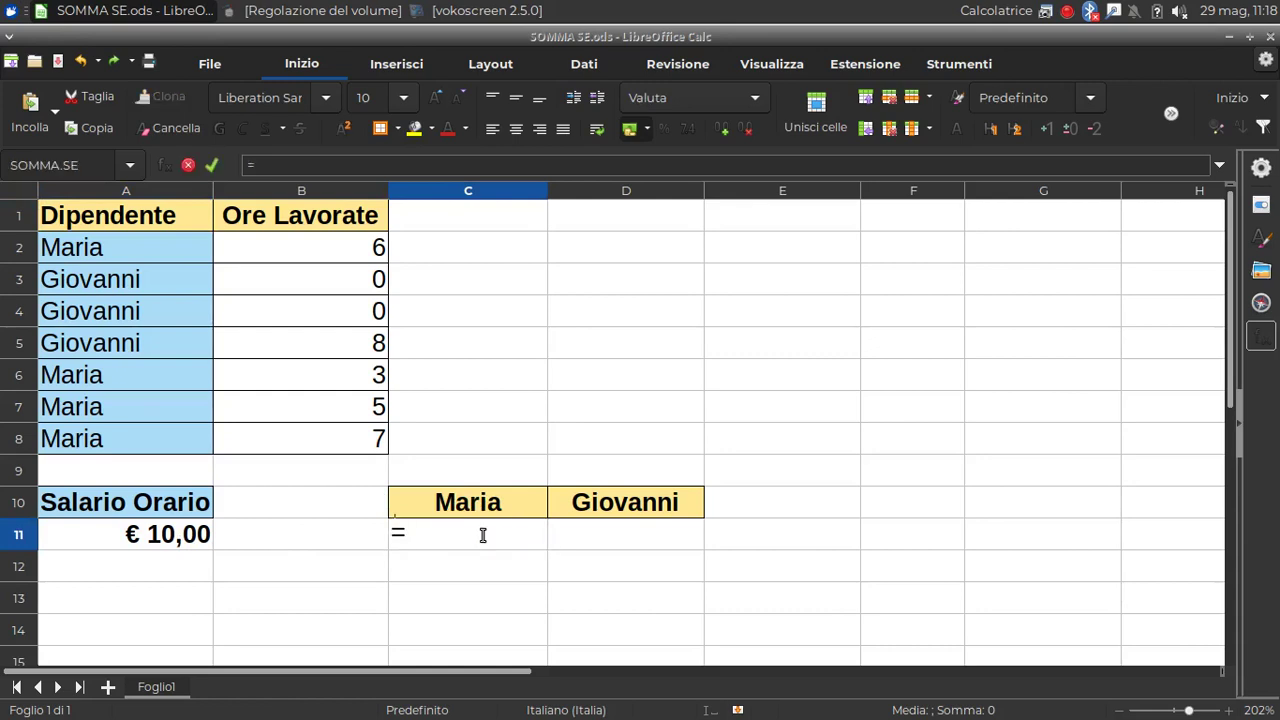
pyautogui.write('somm')
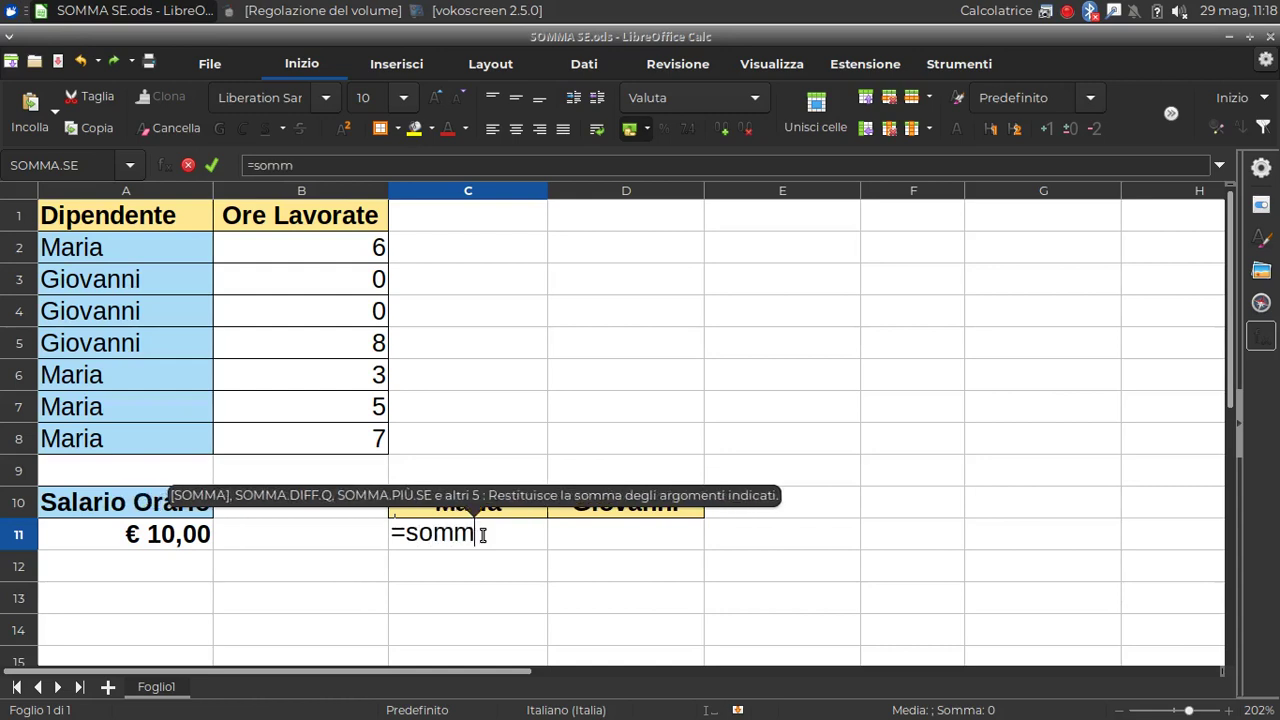
pyautogui.write('a.se')
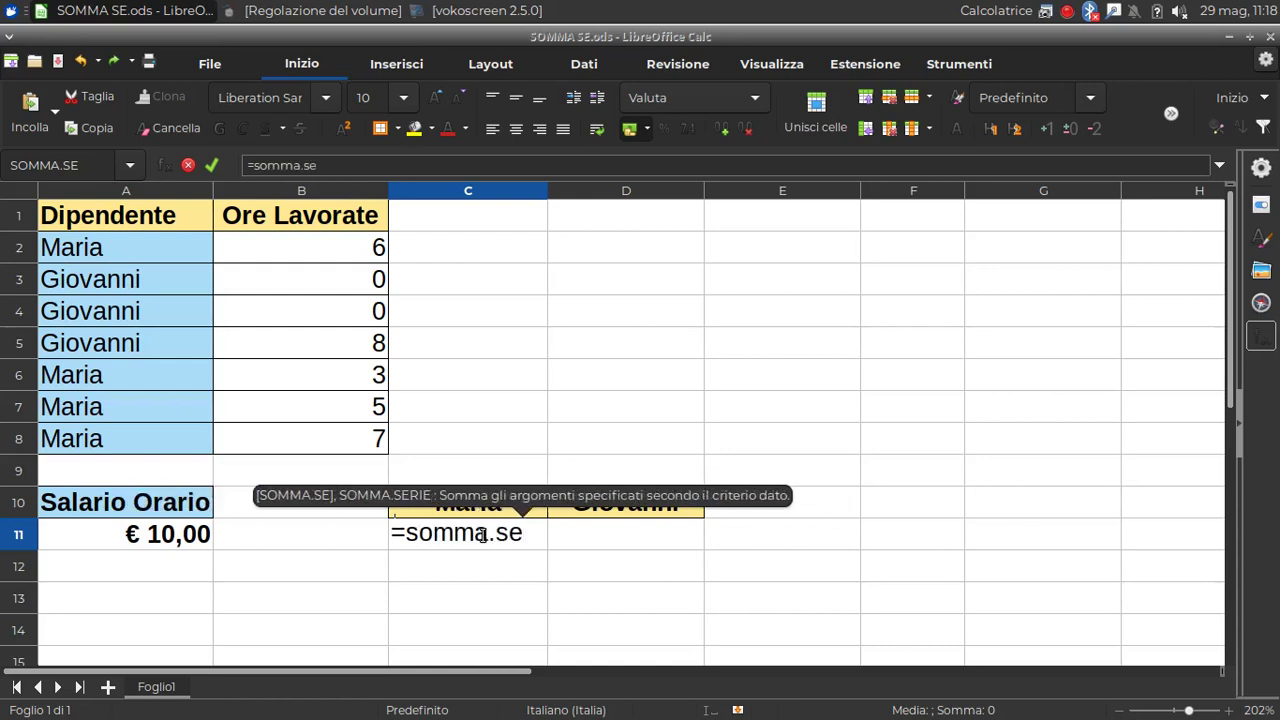
pyautogui.write('(')
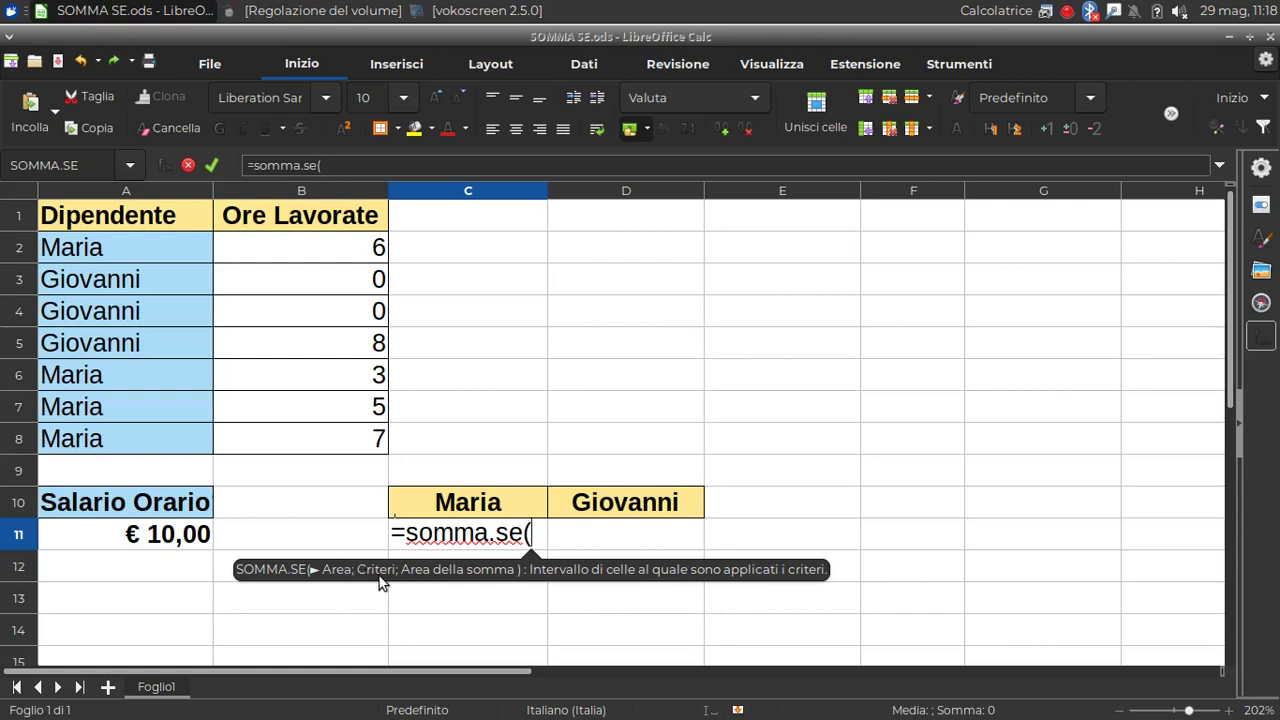
pyautogui.click(98, 247)
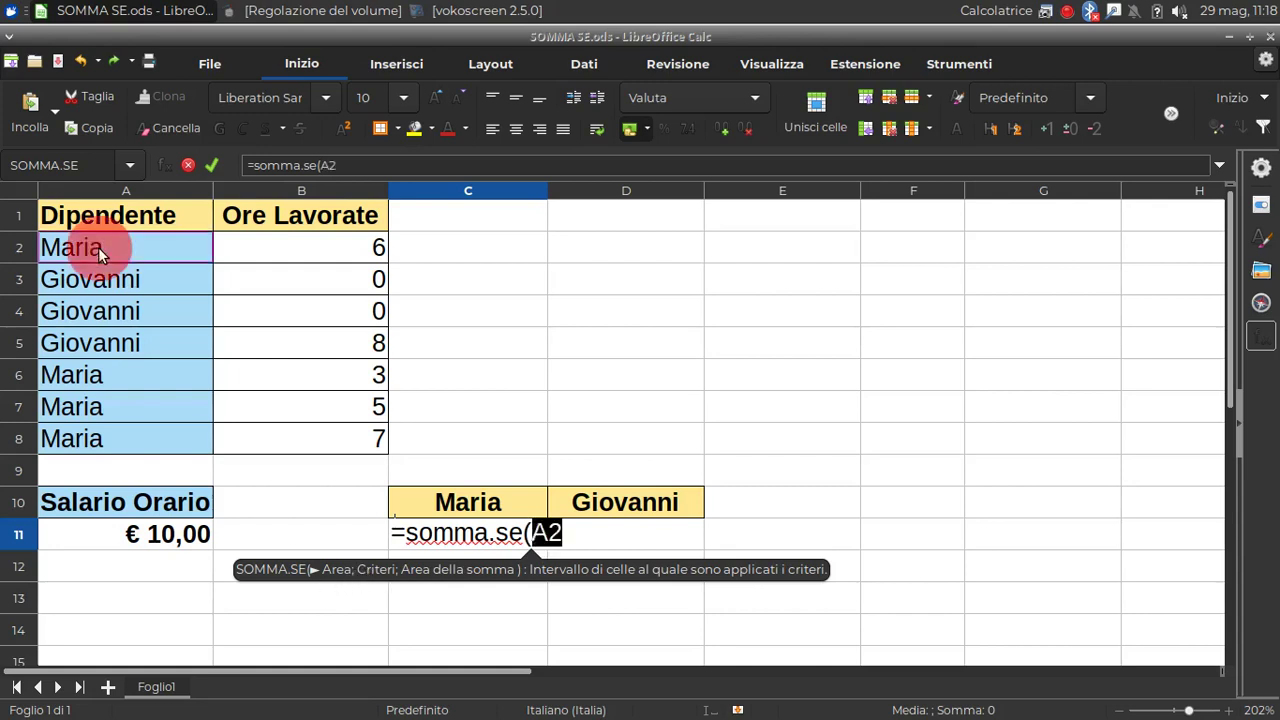
pyautogui.moveTo(98, 247); pyautogui.dragTo(117, 438)
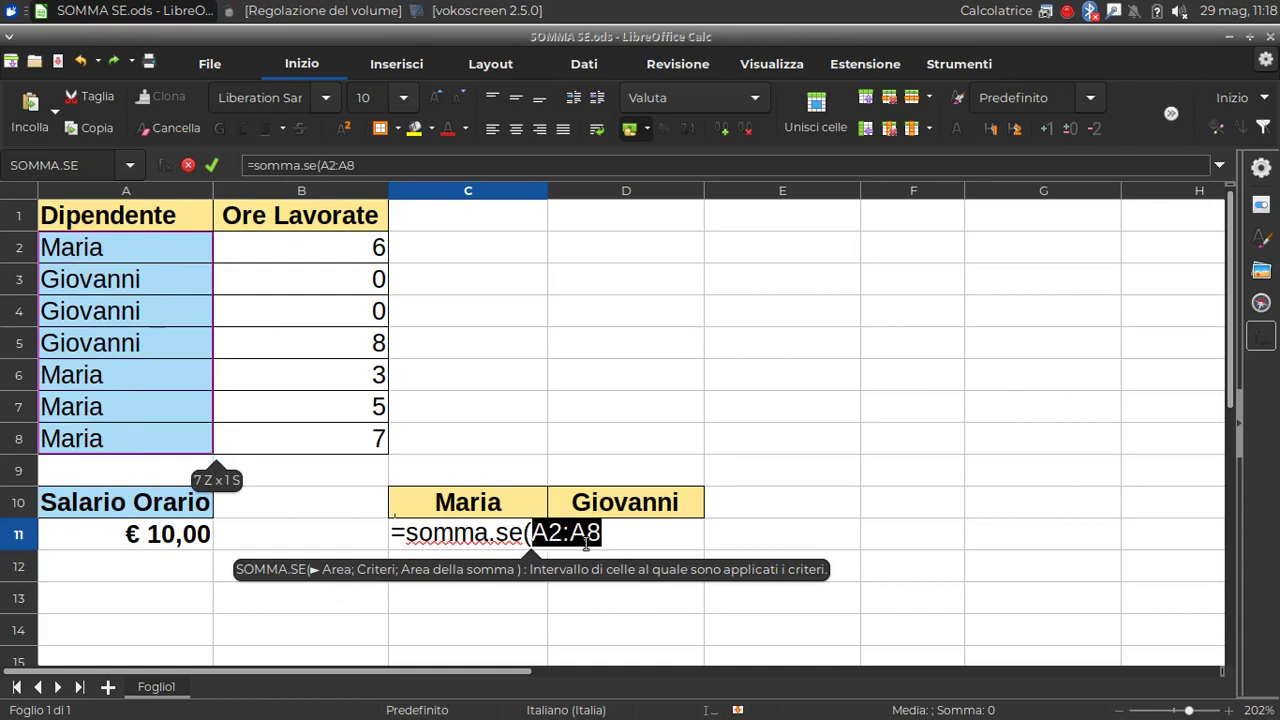
# Complete the C11 formula with the employee's name from C10 in quotes as the criterion and B2:B8 as the sum range.
pyautogui.write(';')
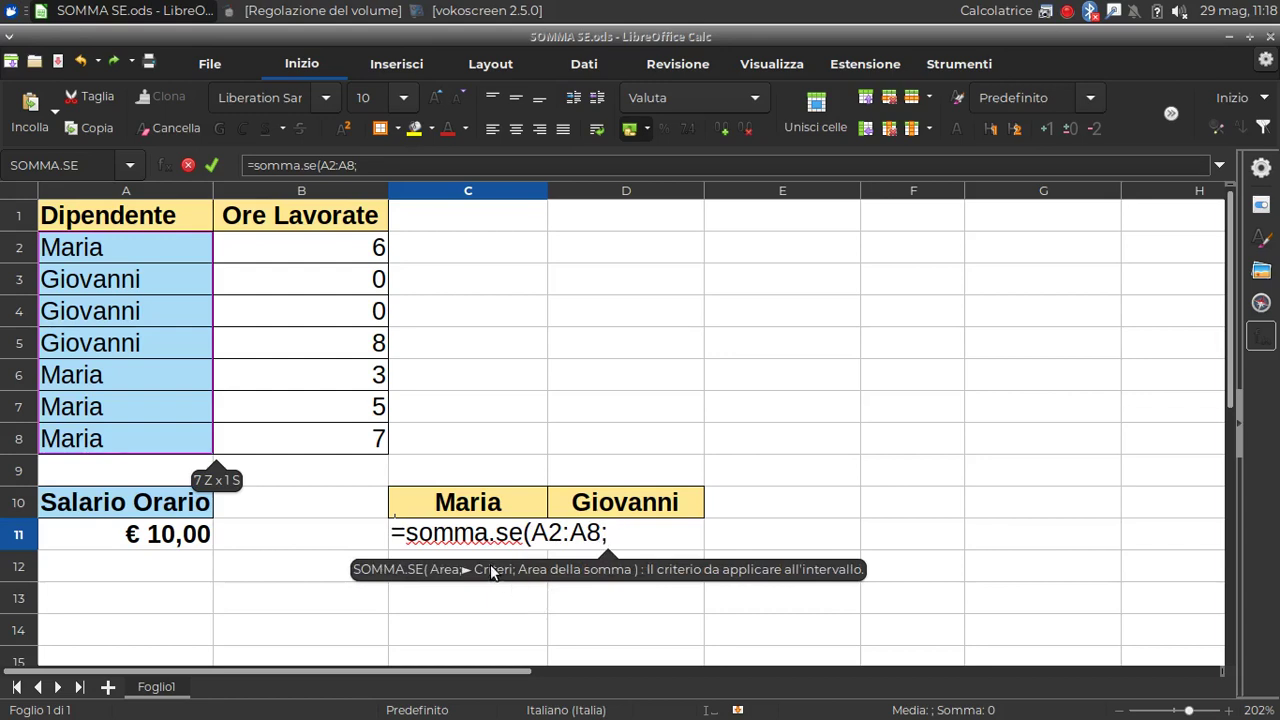
pyautogui.write('"')
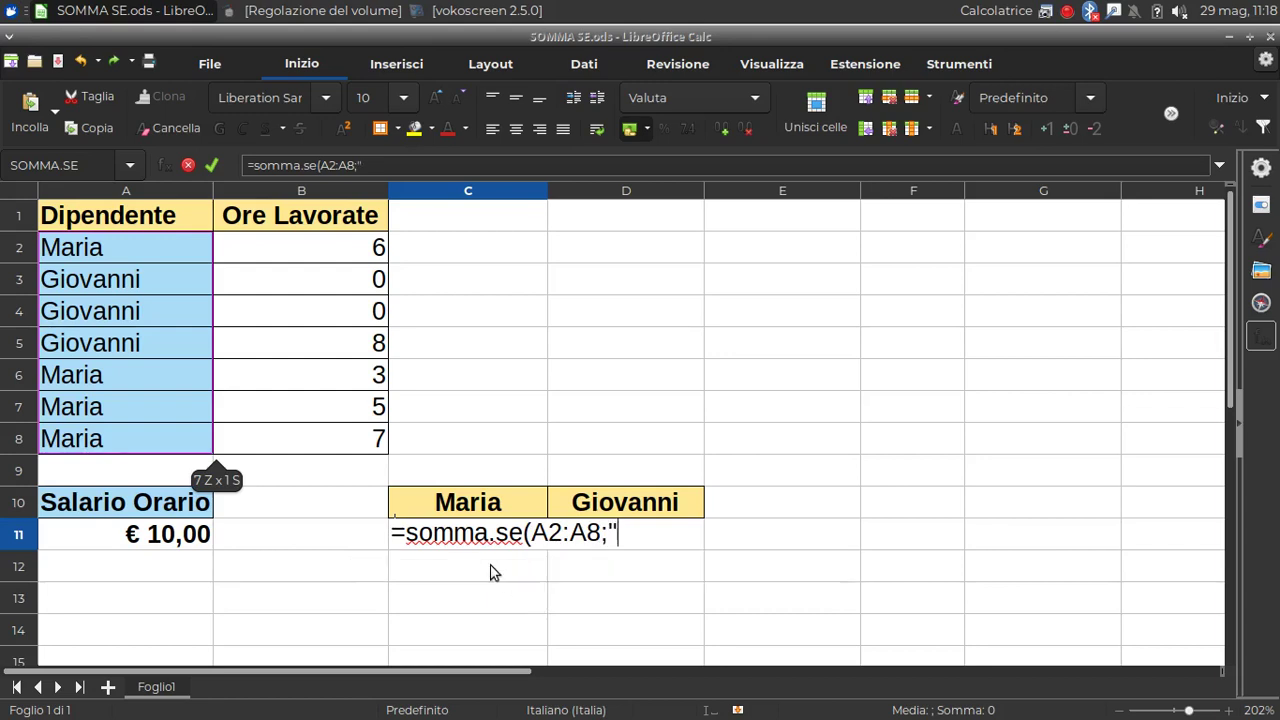
pyautogui.write('Maria"')
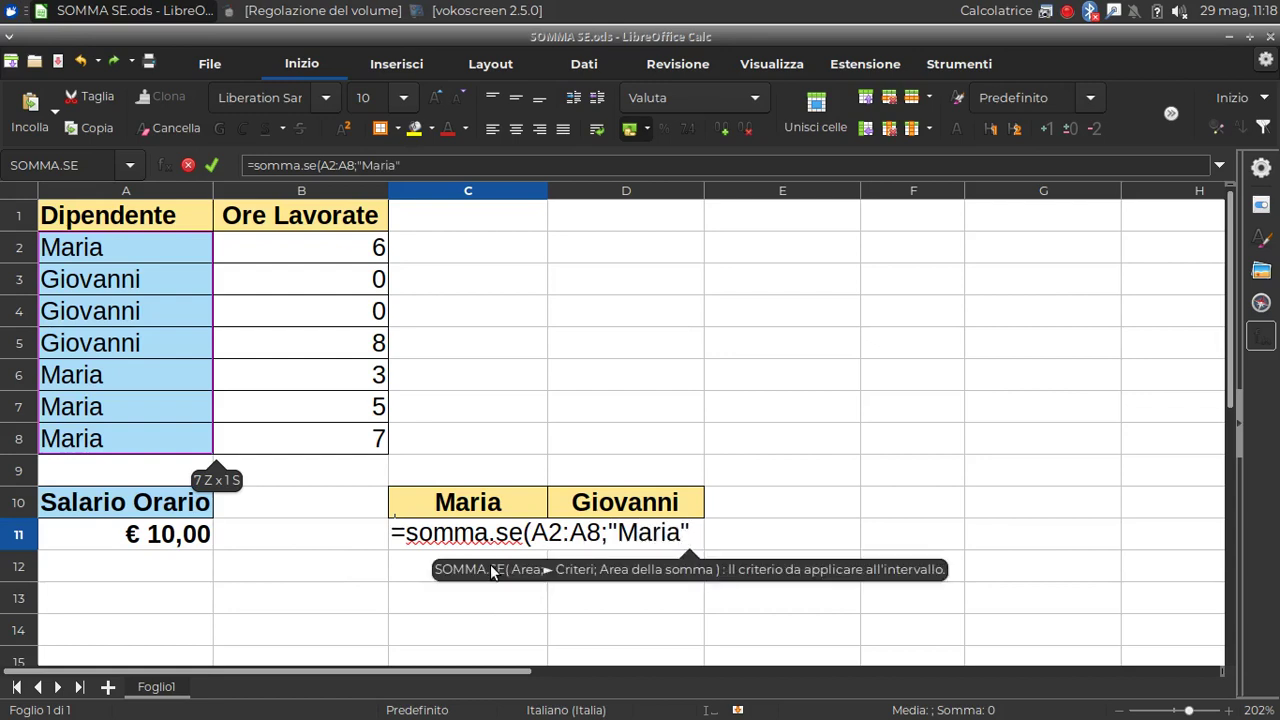
pyautogui.write(';')
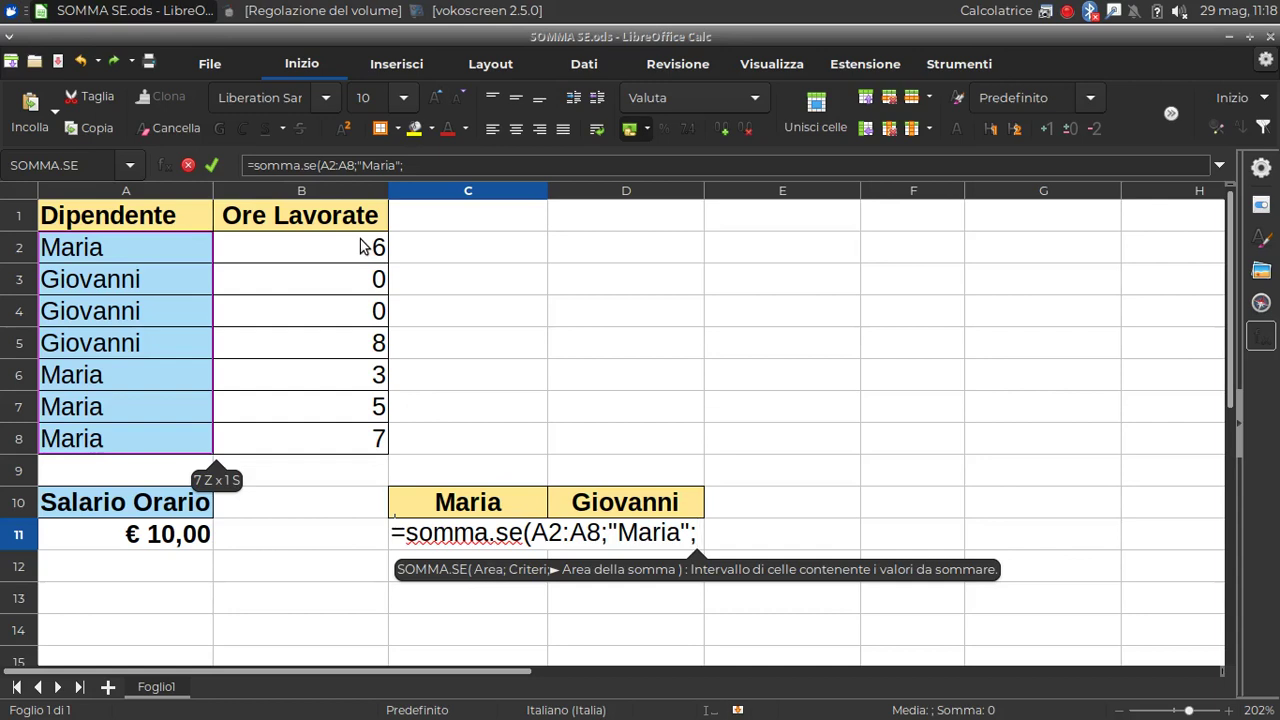
pyautogui.moveTo(362, 246); pyautogui.dragTo(352, 438)
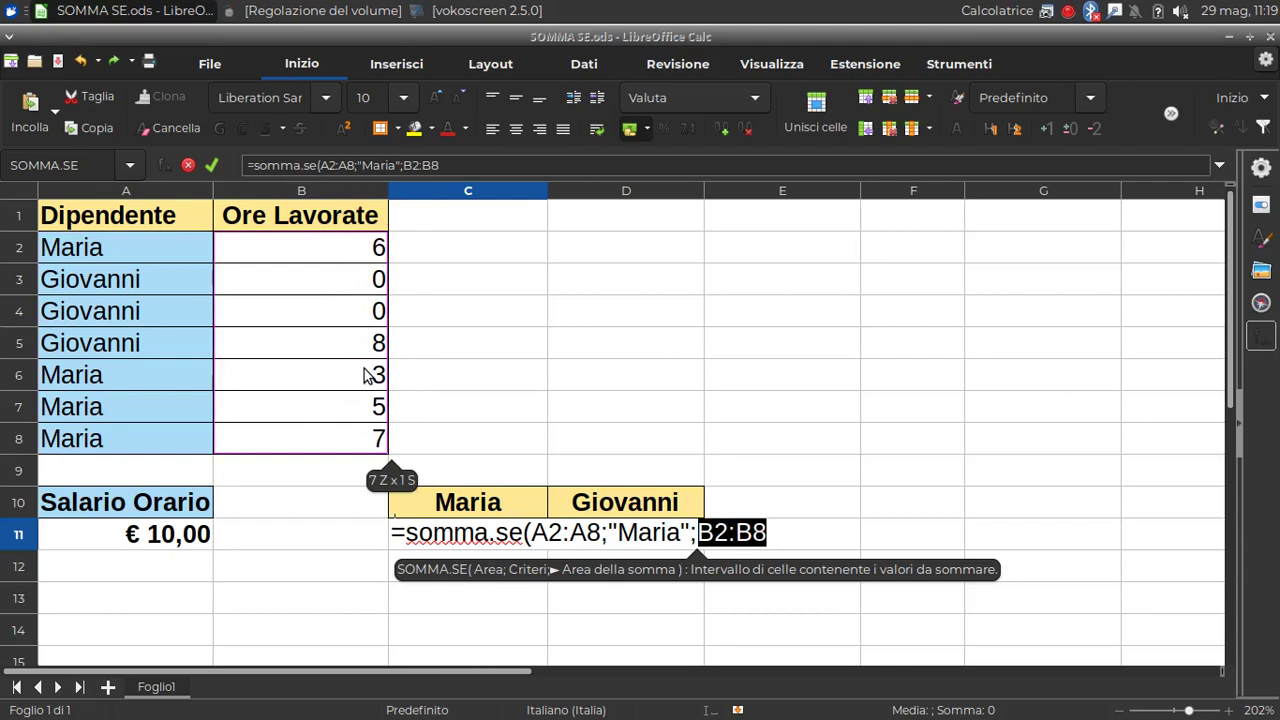
pyautogui.write(')')
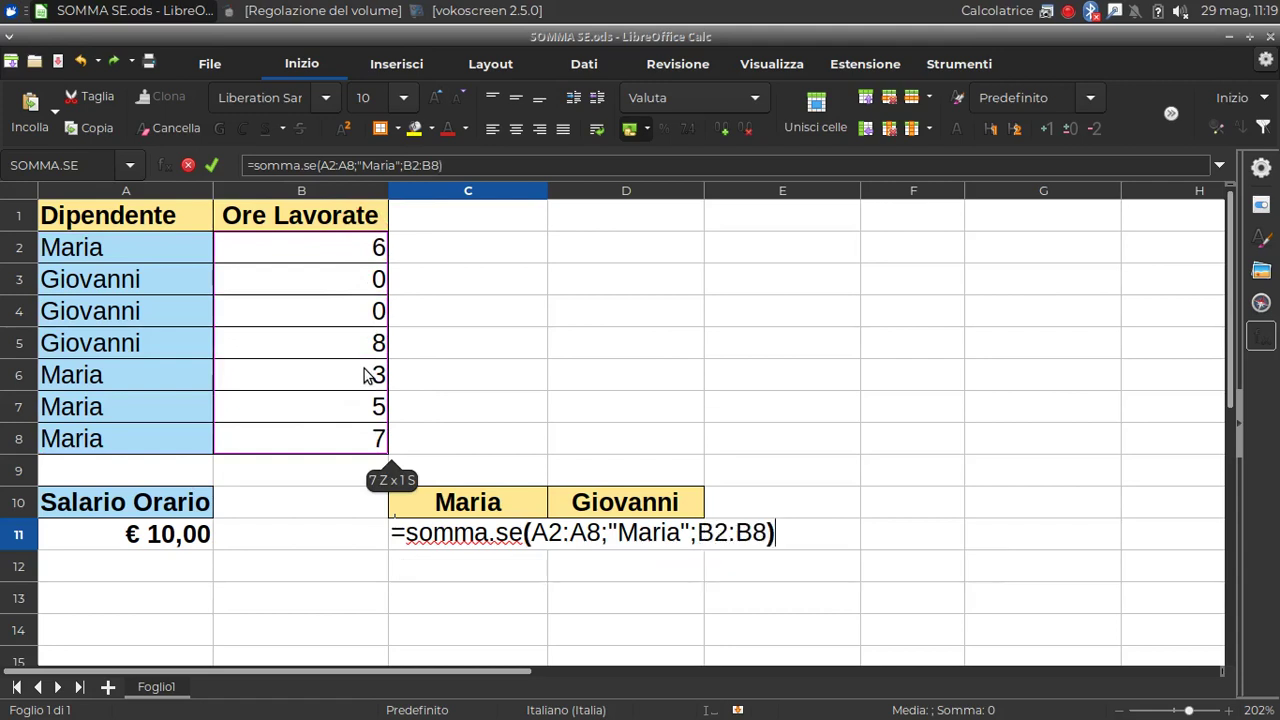
pyautogui.press('Return')
# Change the number format of cell C11 to the Tutto category with the Standard format.
pyautogui.click(459, 538)
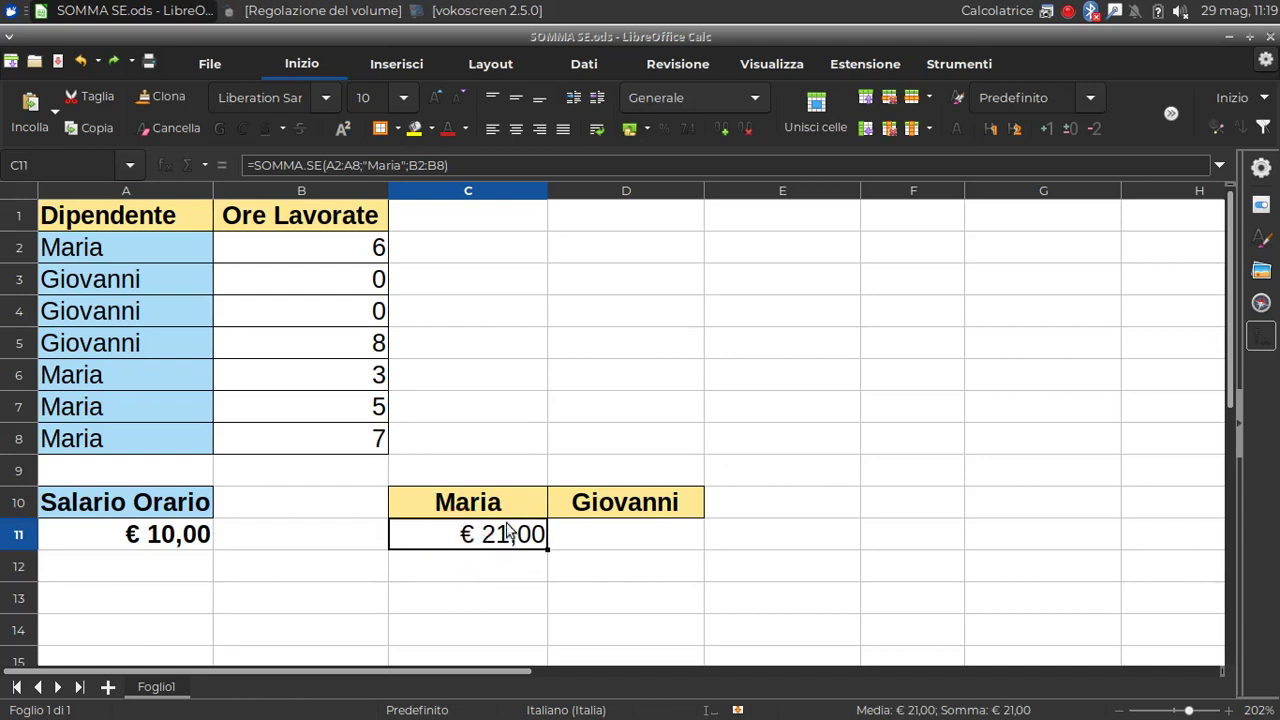
pyautogui.rightClick(485, 537)
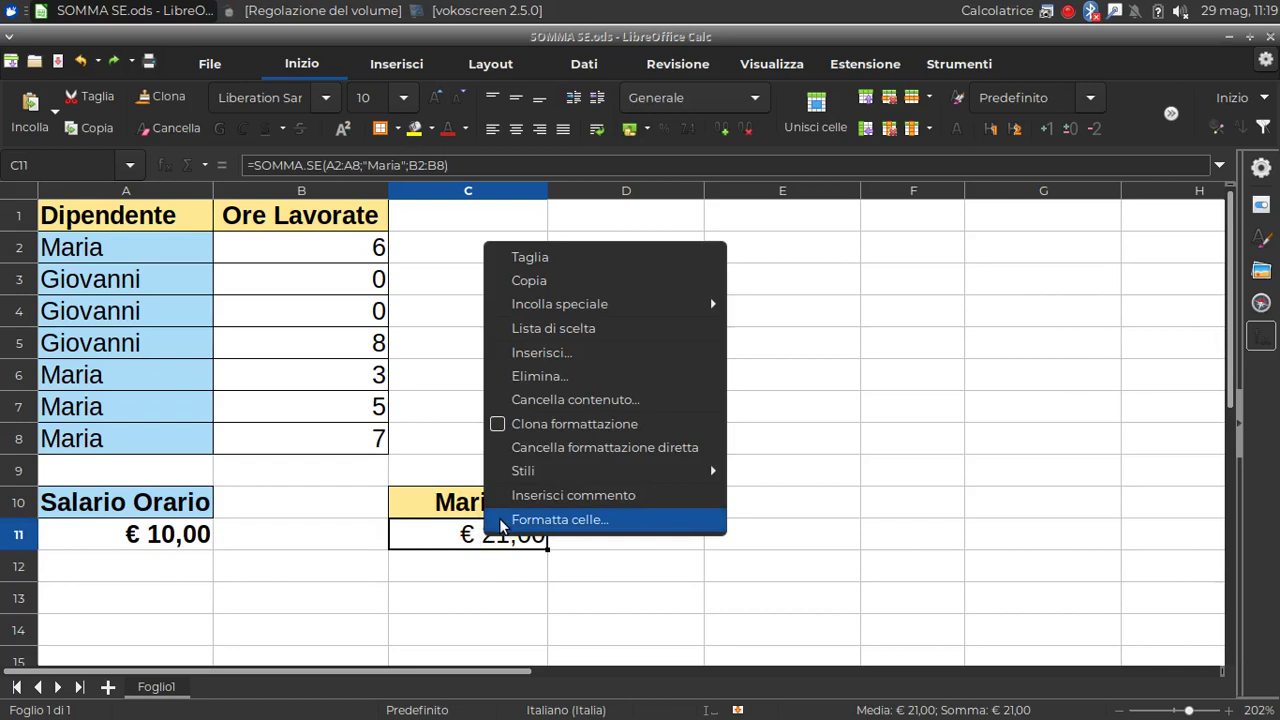
pyautogui.click(524, 528)
pyautogui.click(530, 522)
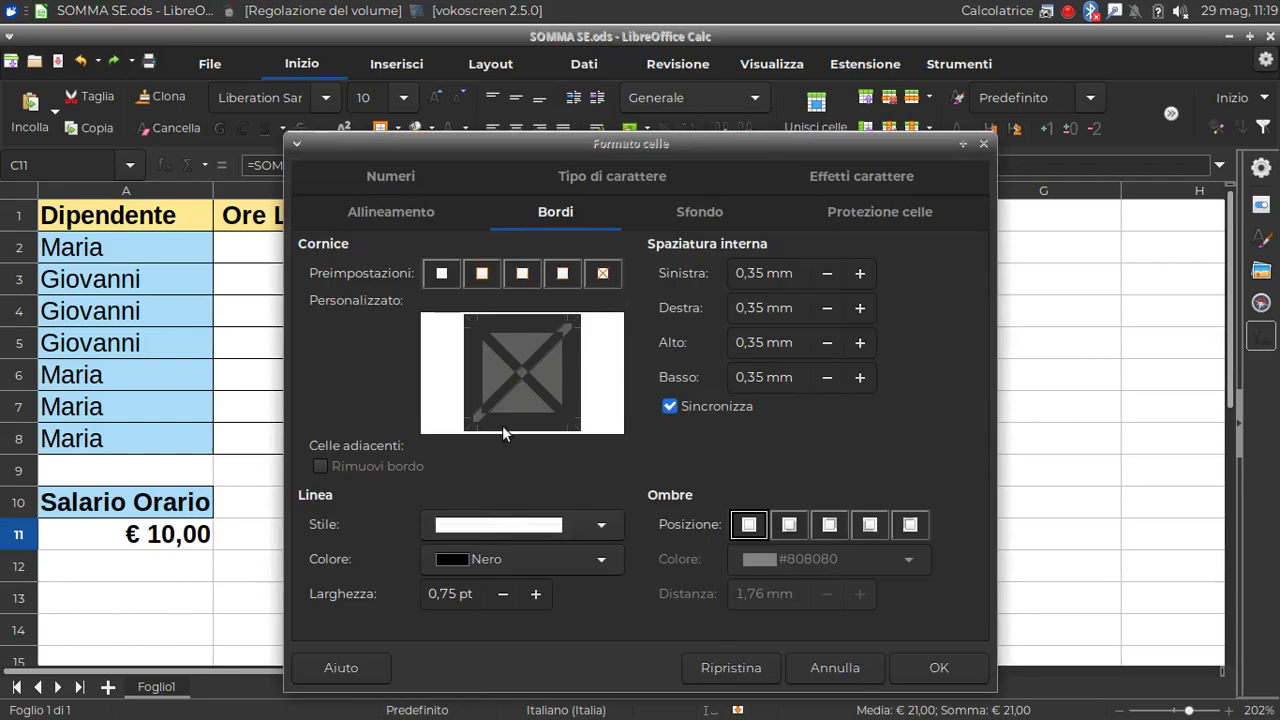
pyautogui.click(404, 174)
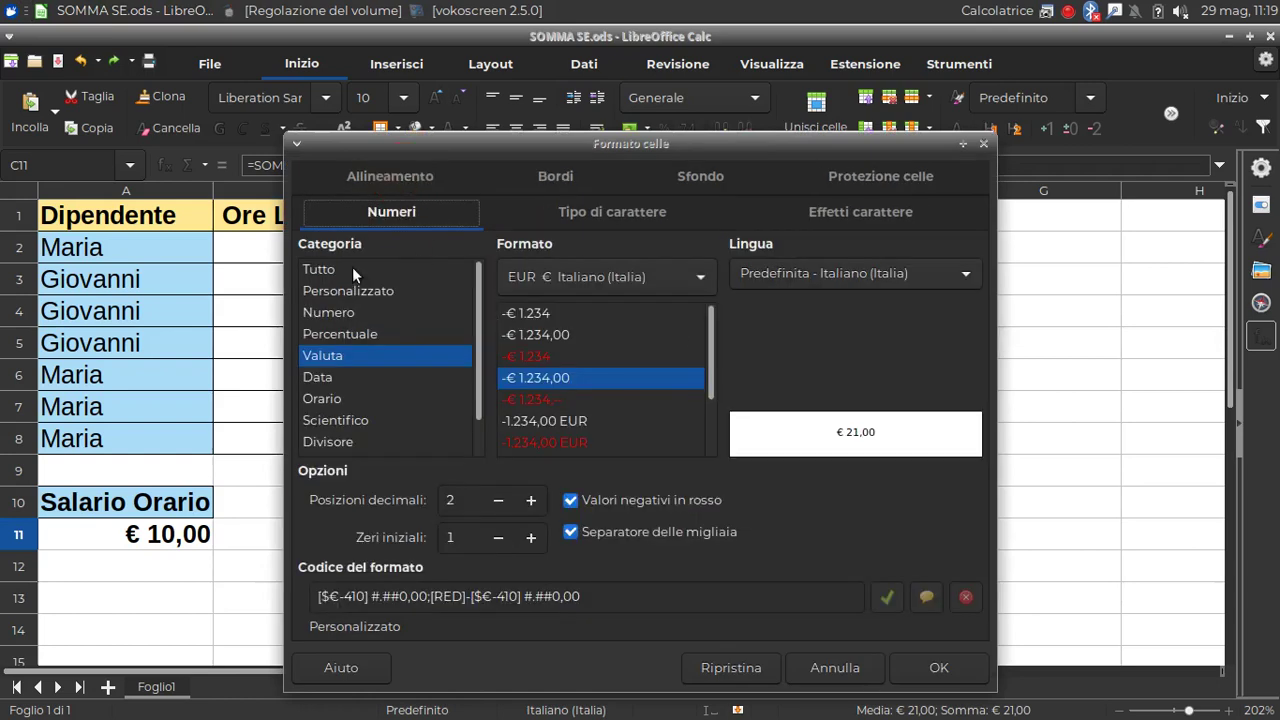
pyautogui.click(352, 270)
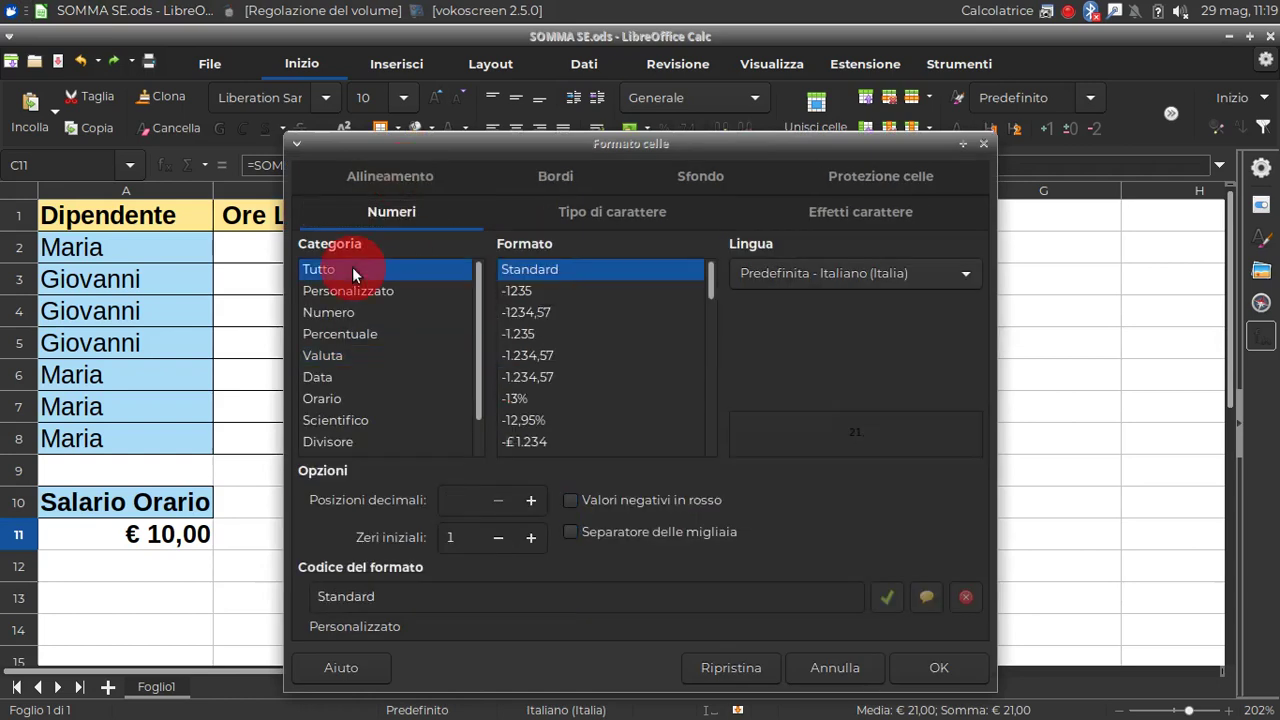
pyautogui.click(922, 652)
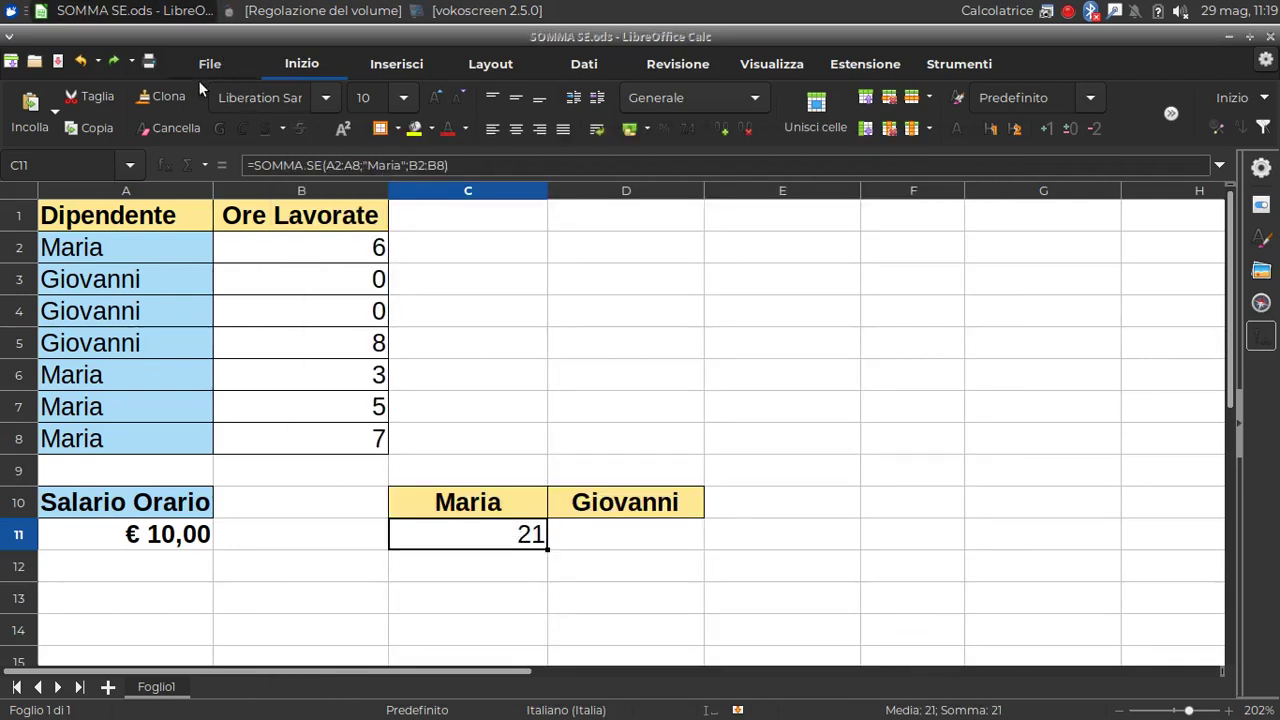
# Clone the formatting of cell C11 onto cell D11, under the second employee's header.
pyautogui.click(175, 94)
pyautogui.click(646, 532)
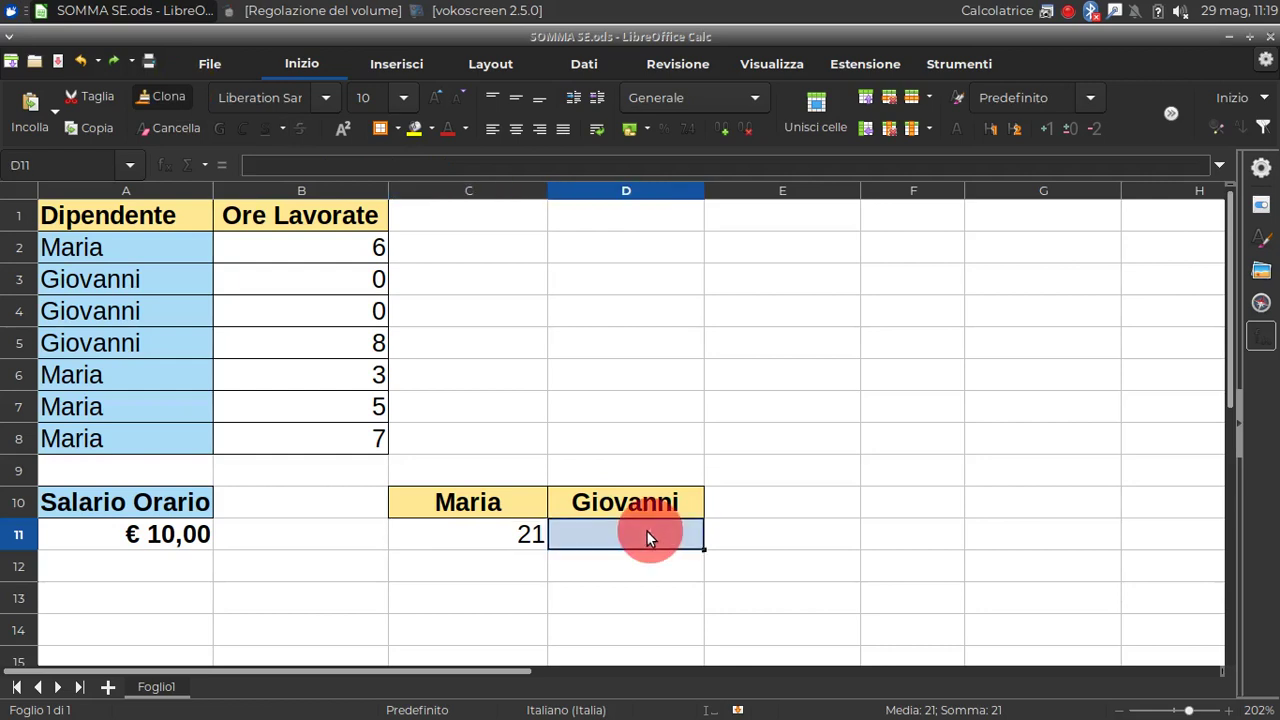
pyautogui.click(472, 540)
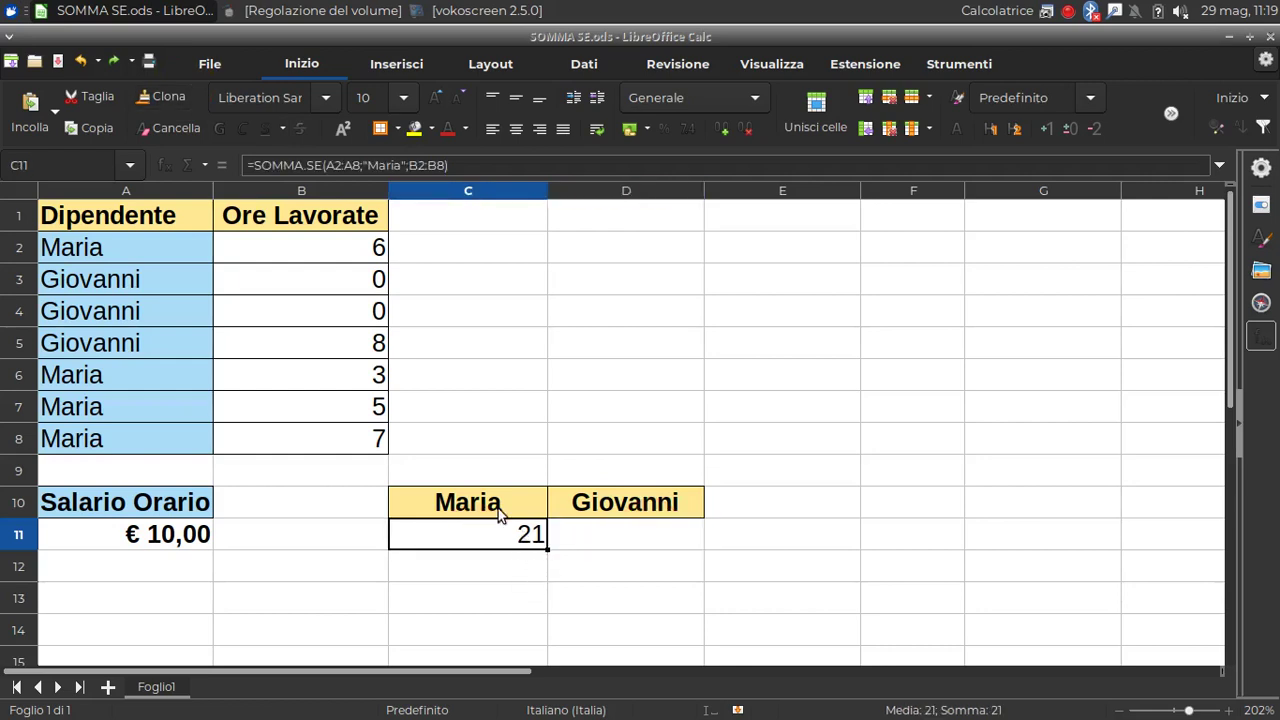
# Select hours cells B2, B6, B7 and B8 together to check the first employee's total.
pyautogui.click(368, 248)
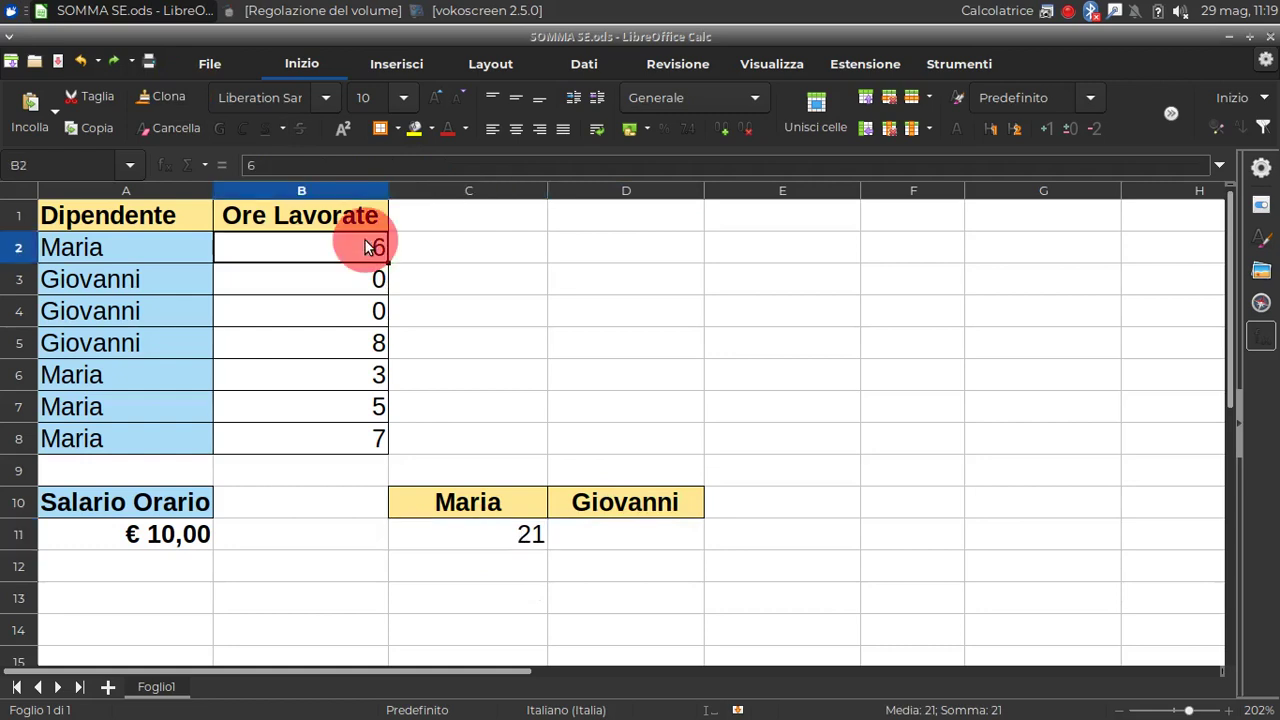
pyautogui.keyDown('ctrl'); pyautogui.click(348, 376); pyautogui.keyUp('ctrl')
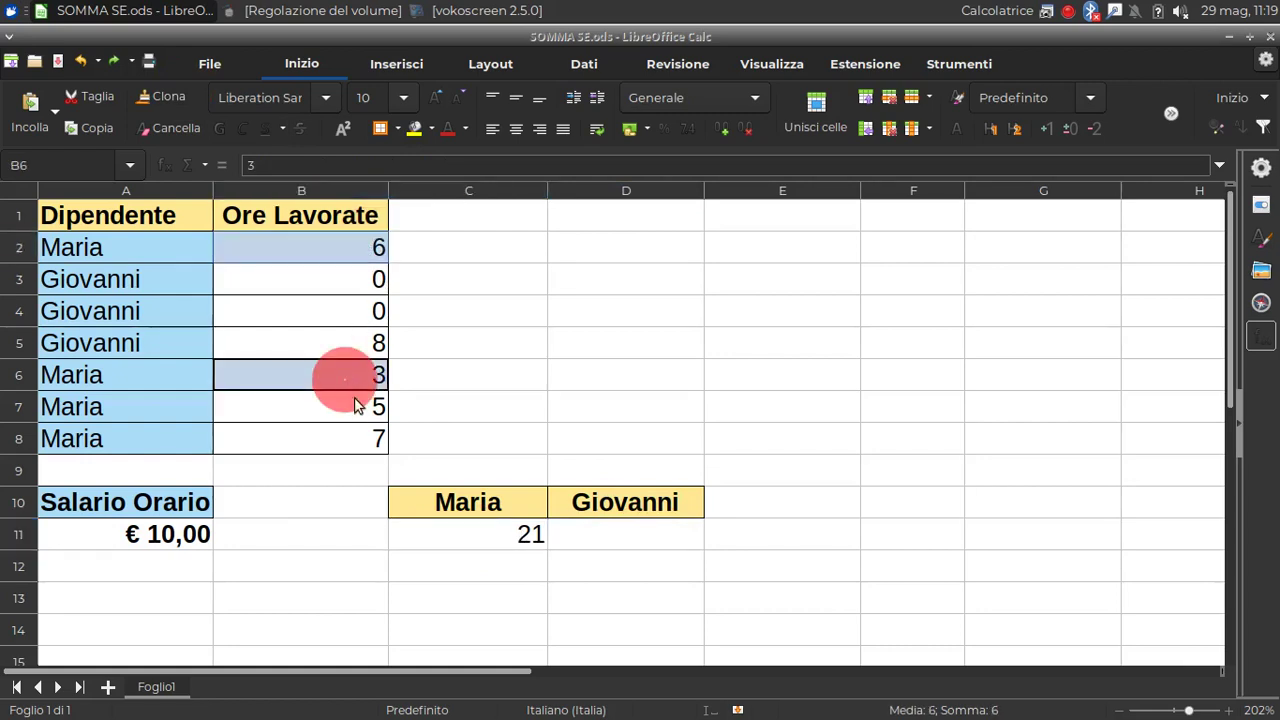
pyautogui.keyDown('ctrl'); pyautogui.click(364, 406); pyautogui.keyUp('ctrl')
pyautogui.keyDown('ctrl'); pyautogui.click(369, 438); pyautogui.keyUp('ctrl')
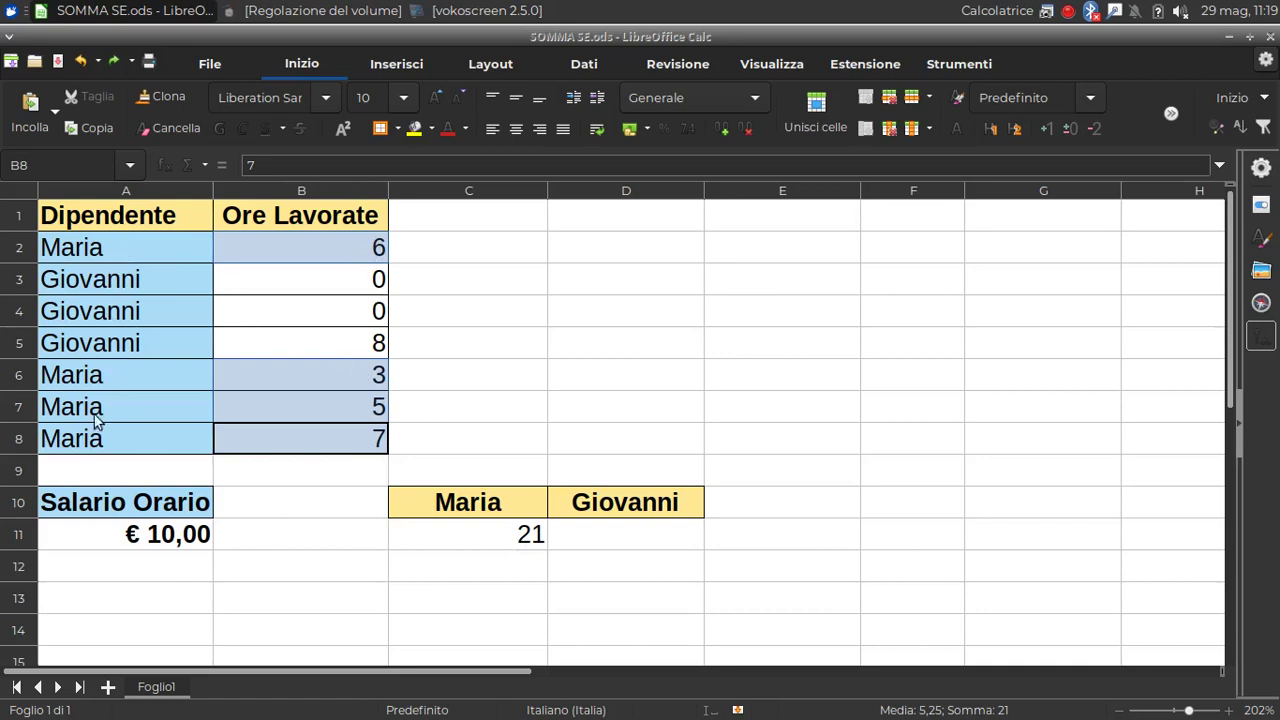
# Start a SOMMA.SE formula in cell D11 with A2:A8 as the criteria range.
pyautogui.click(671, 539)
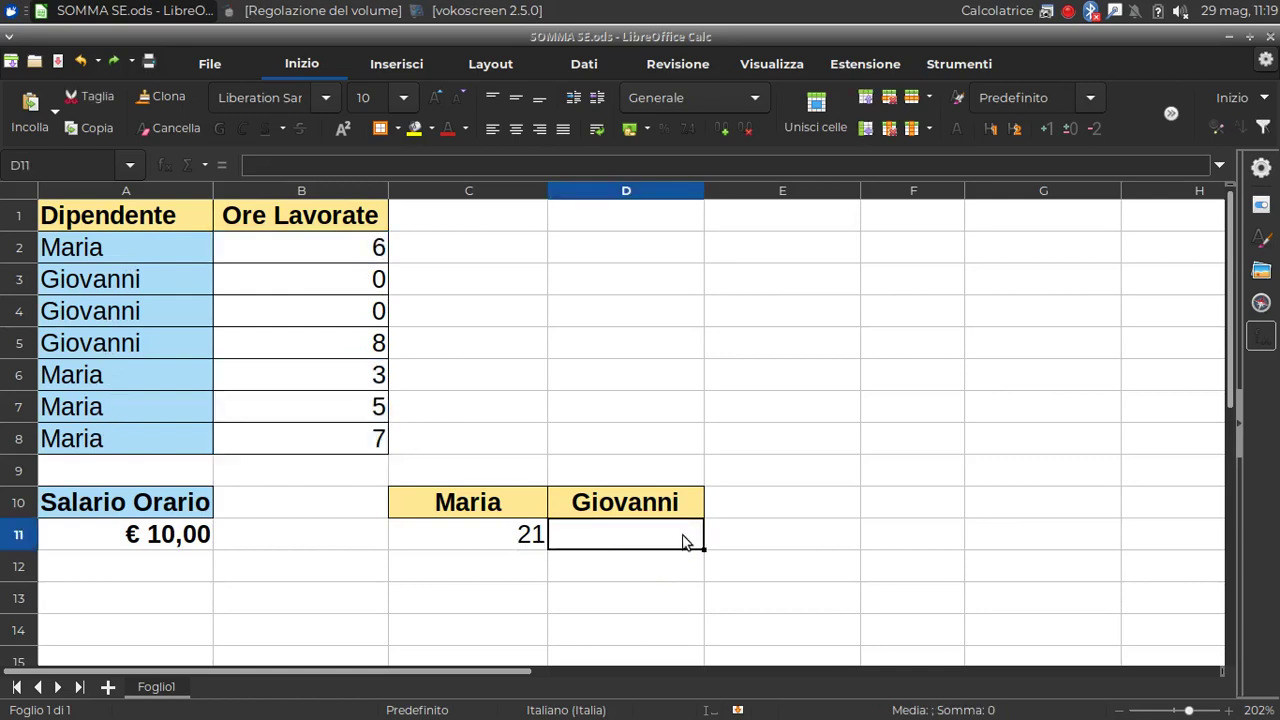
pyautogui.write('=')
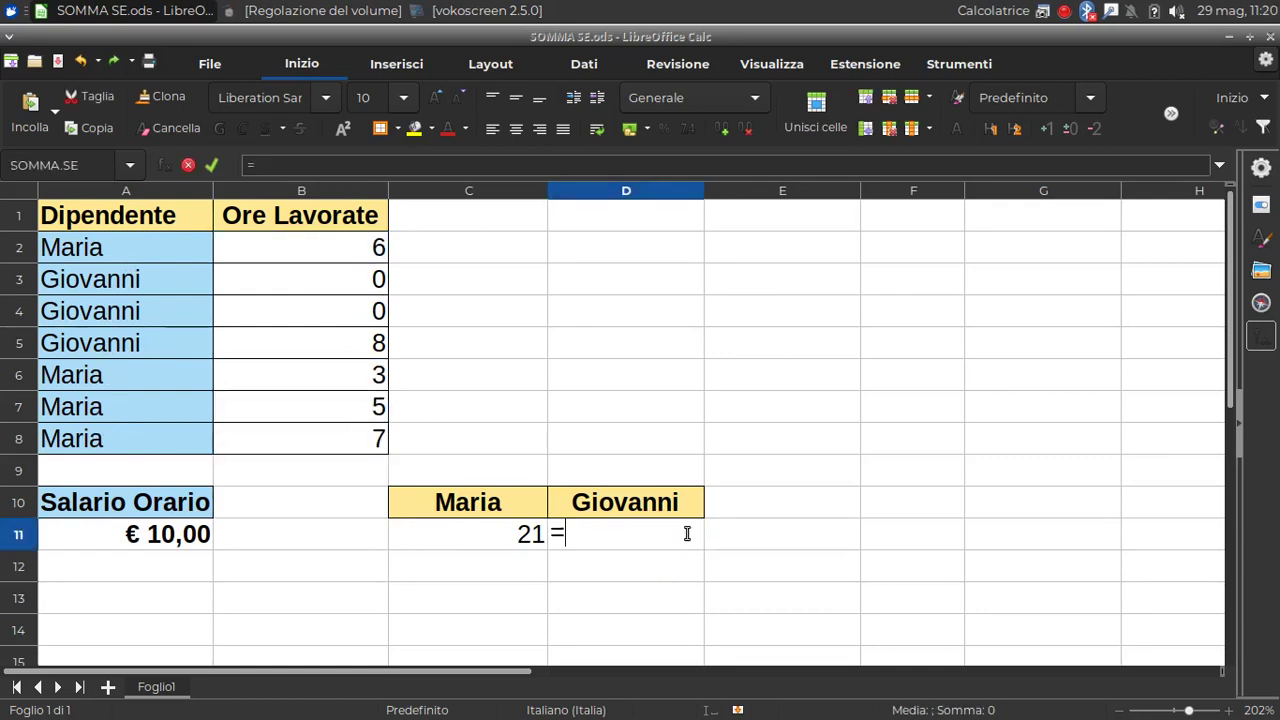
pyautogui.write('somma')
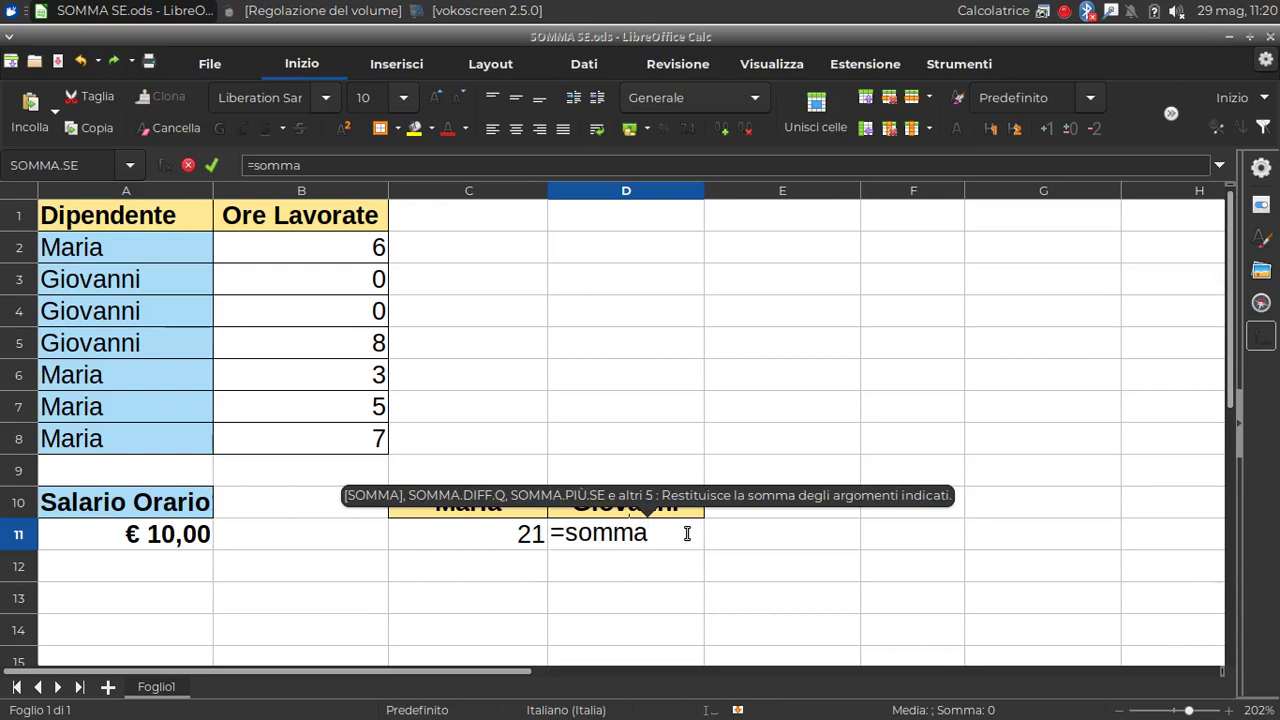
pyautogui.write('.se(')
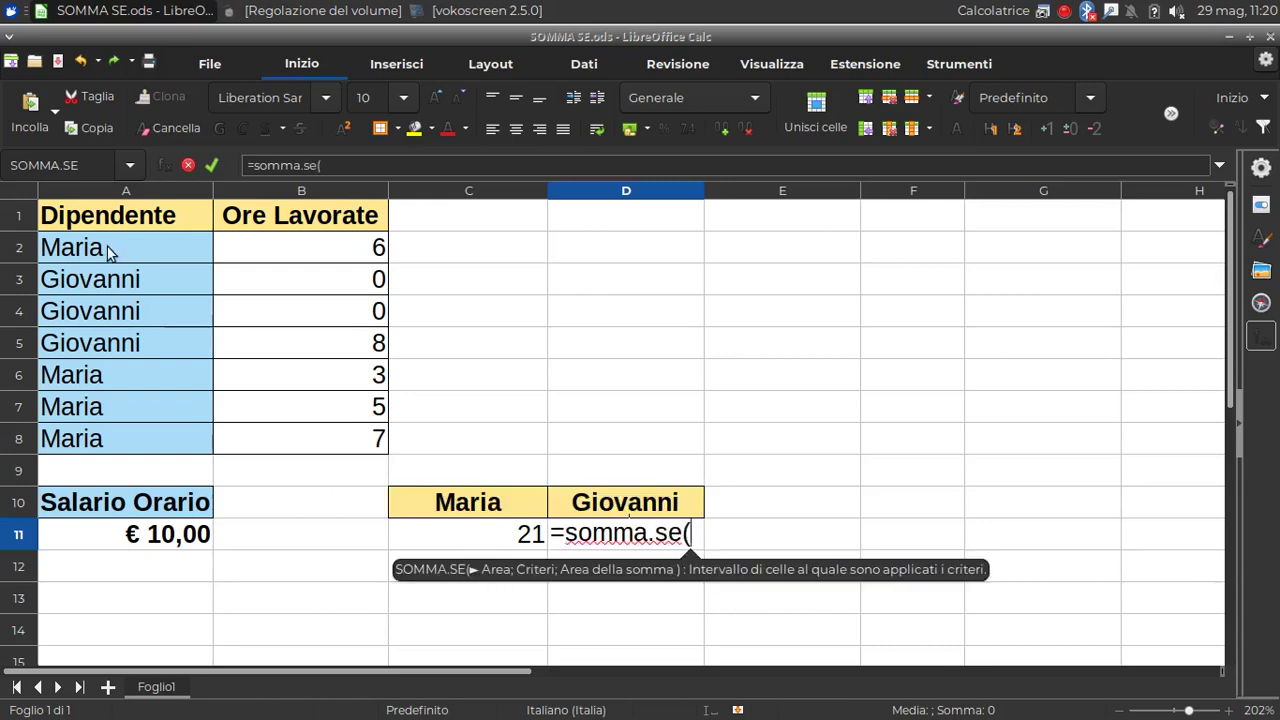
pyautogui.moveTo(108, 250); pyautogui.dragTo(108, 437)
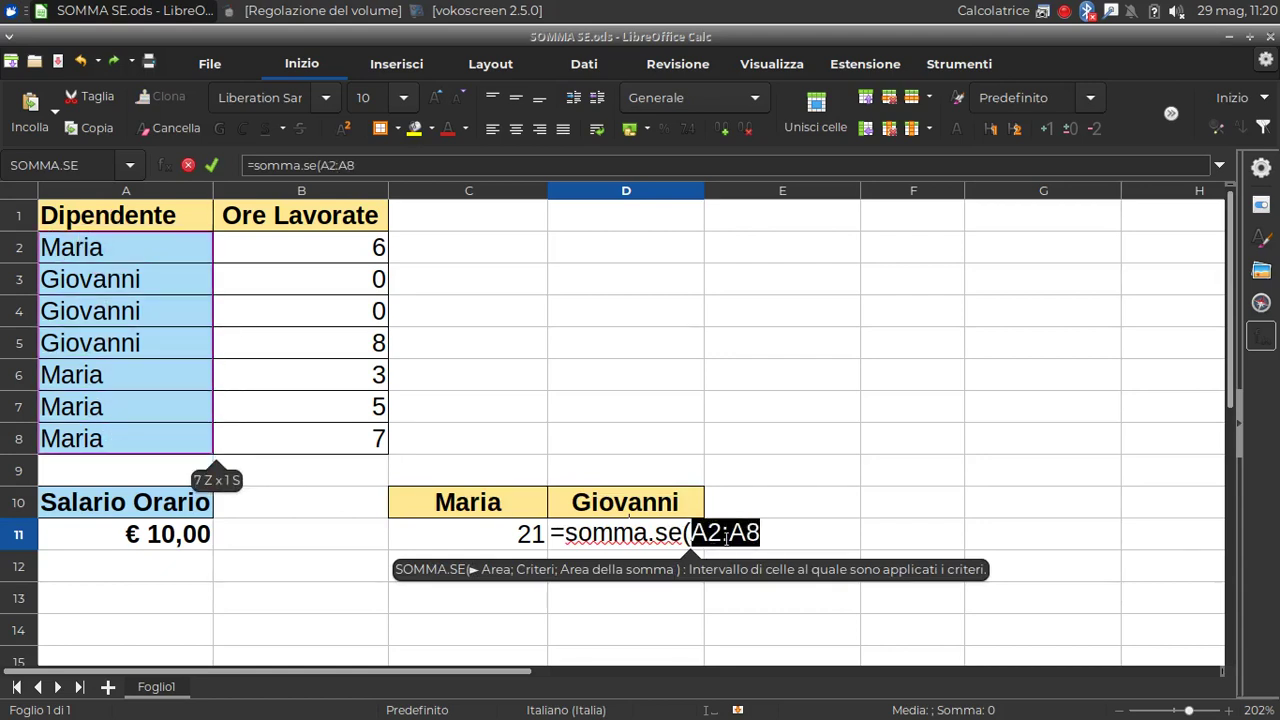
pyautogui.write(';')
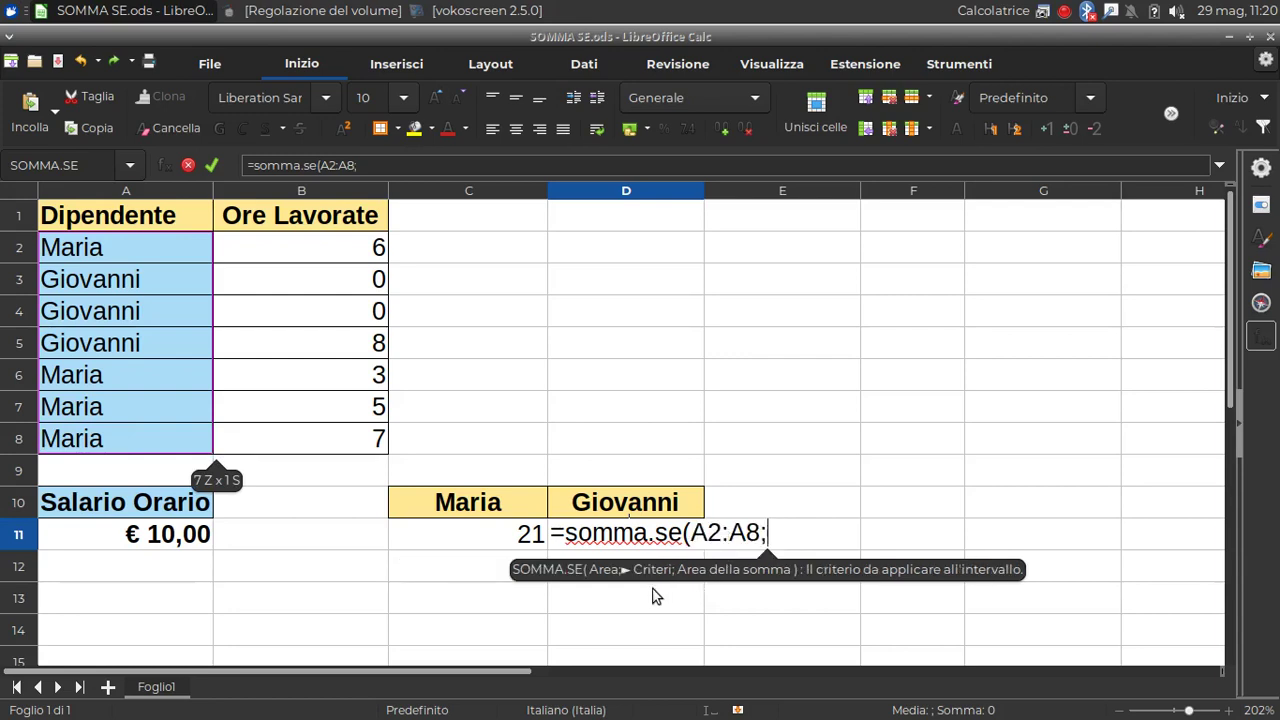
# Complete the SOMMA.SE formula in D11 with the second employee's name as the criterion and B2:B8 as the sum range.
pyautogui.write('"G')
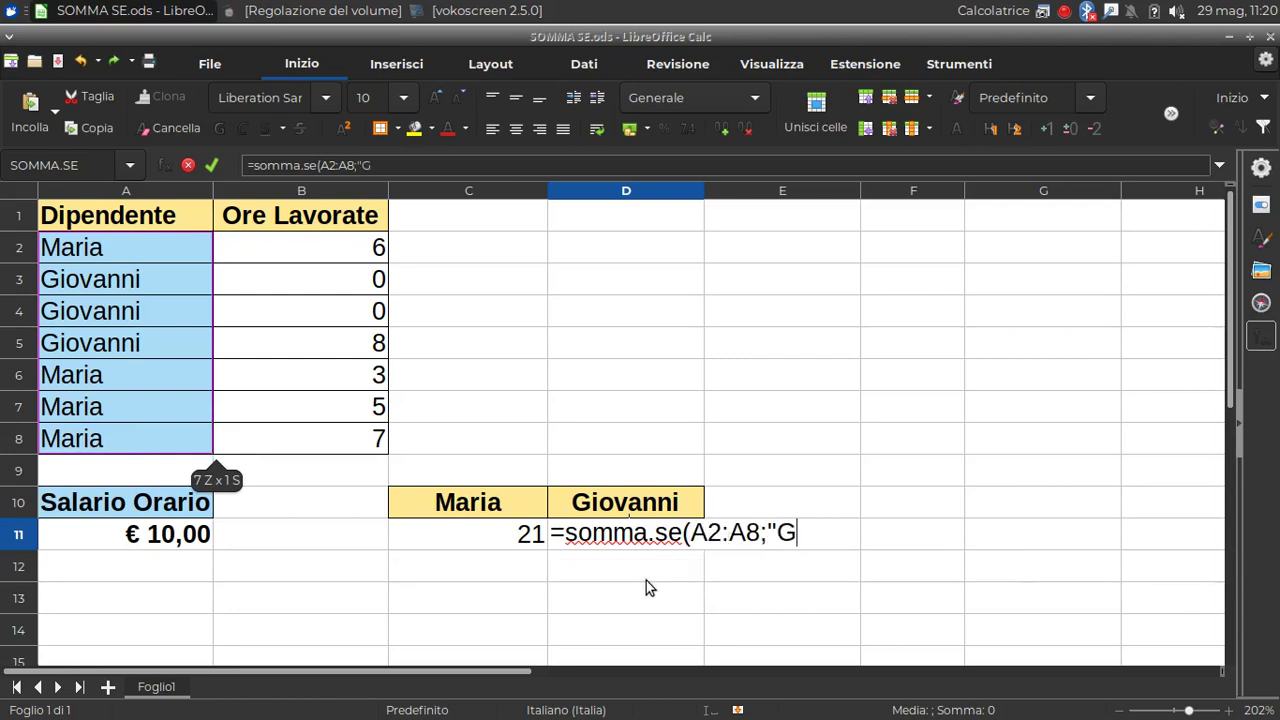
pyautogui.write('iovamm')
pyautogui.press('BackSpace')
pyautogui.press('BackSpace')
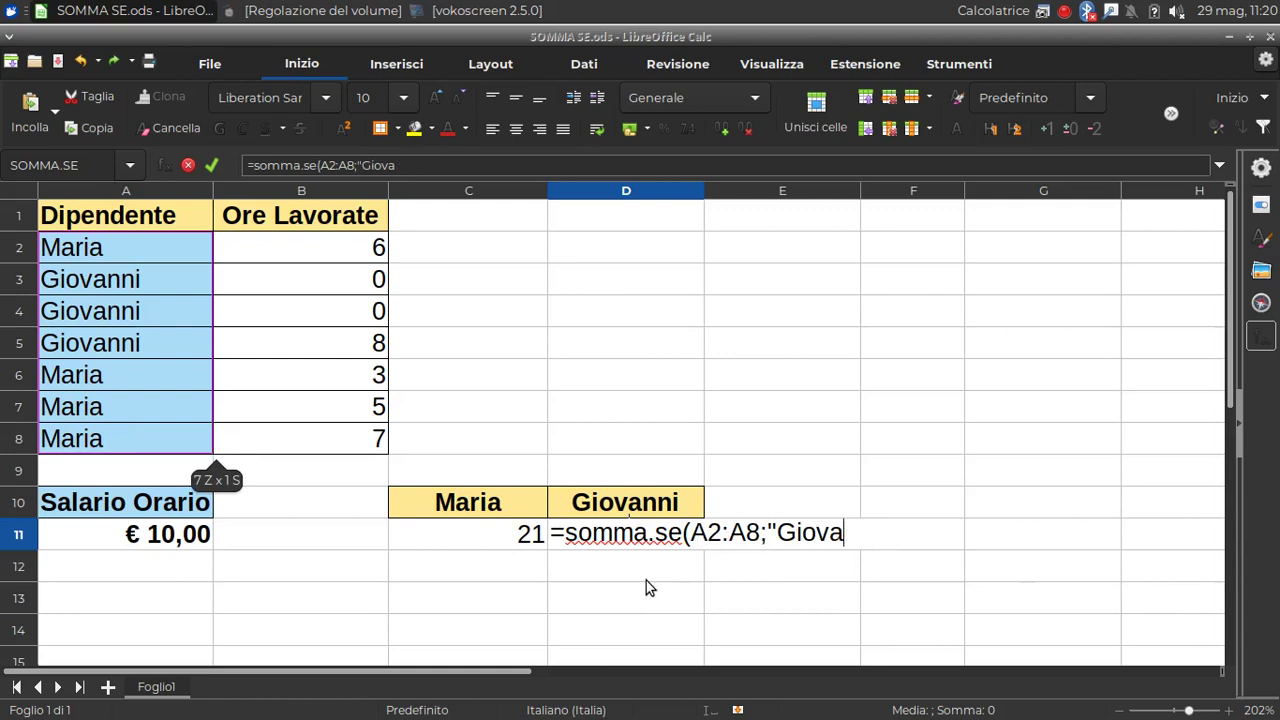
pyautogui.write('nni"')
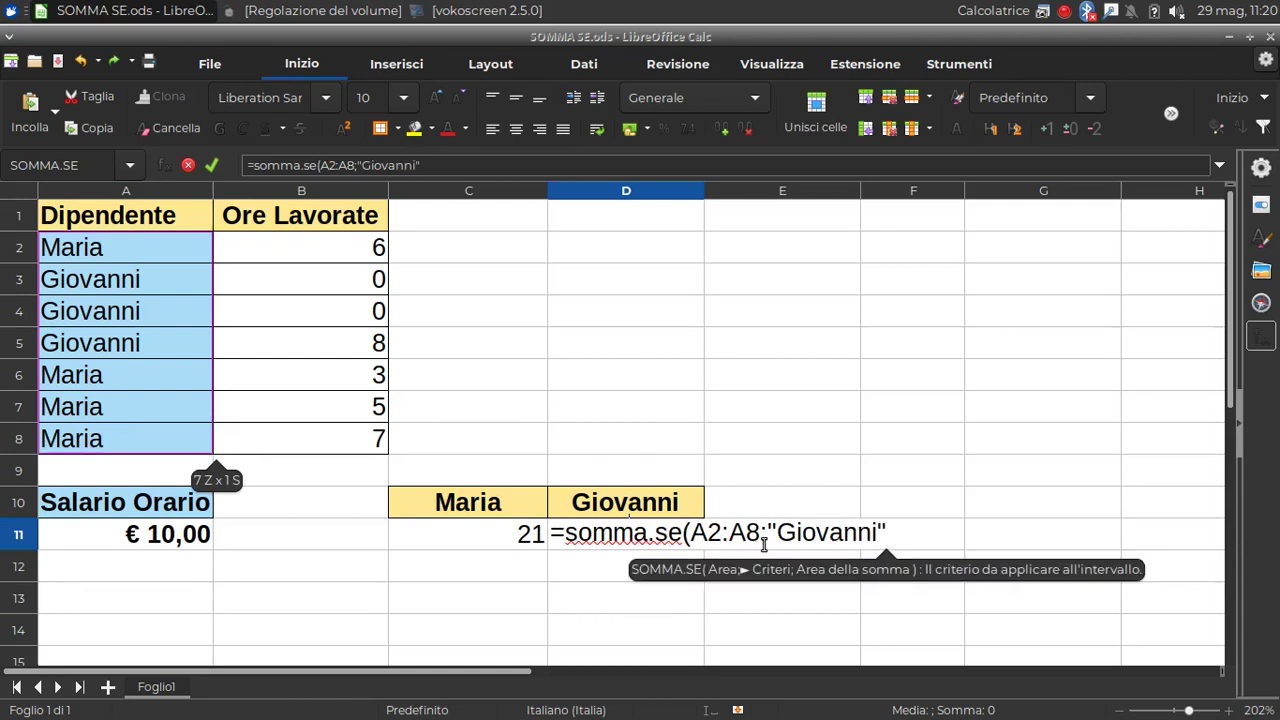
pyautogui.write(';')
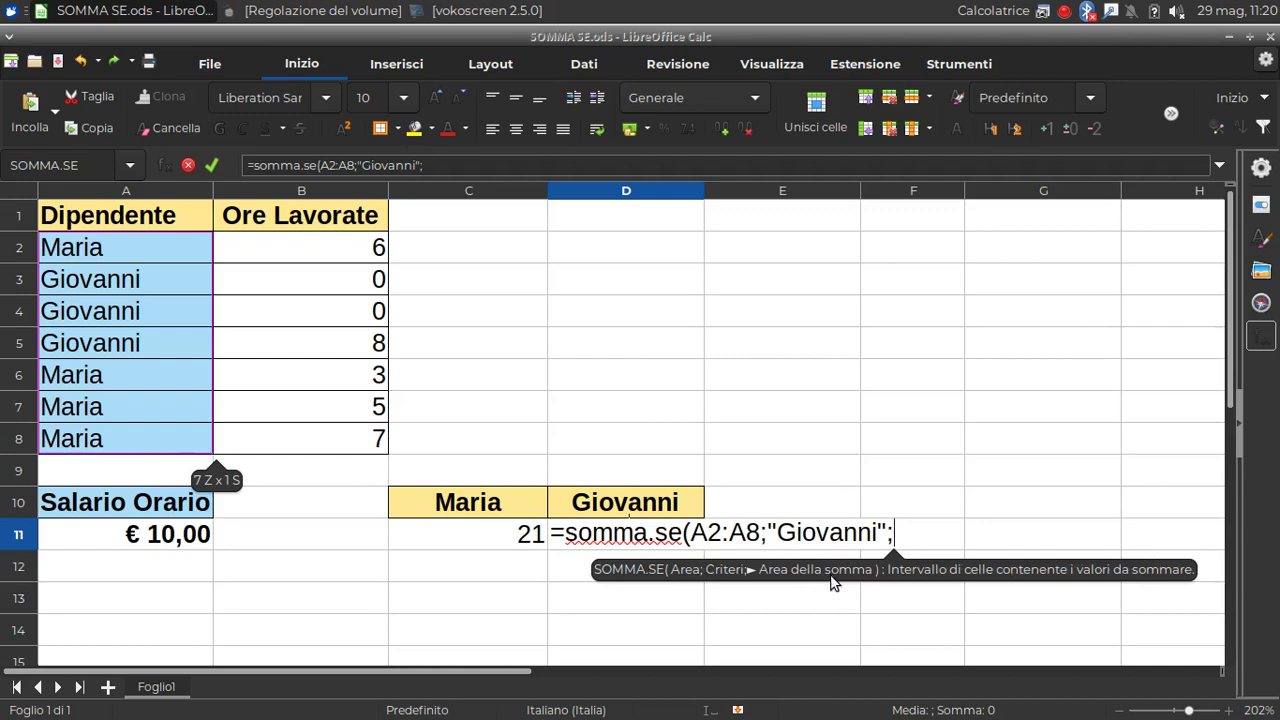
pyautogui.moveTo(383, 248); pyautogui.dragTo(392, 424)
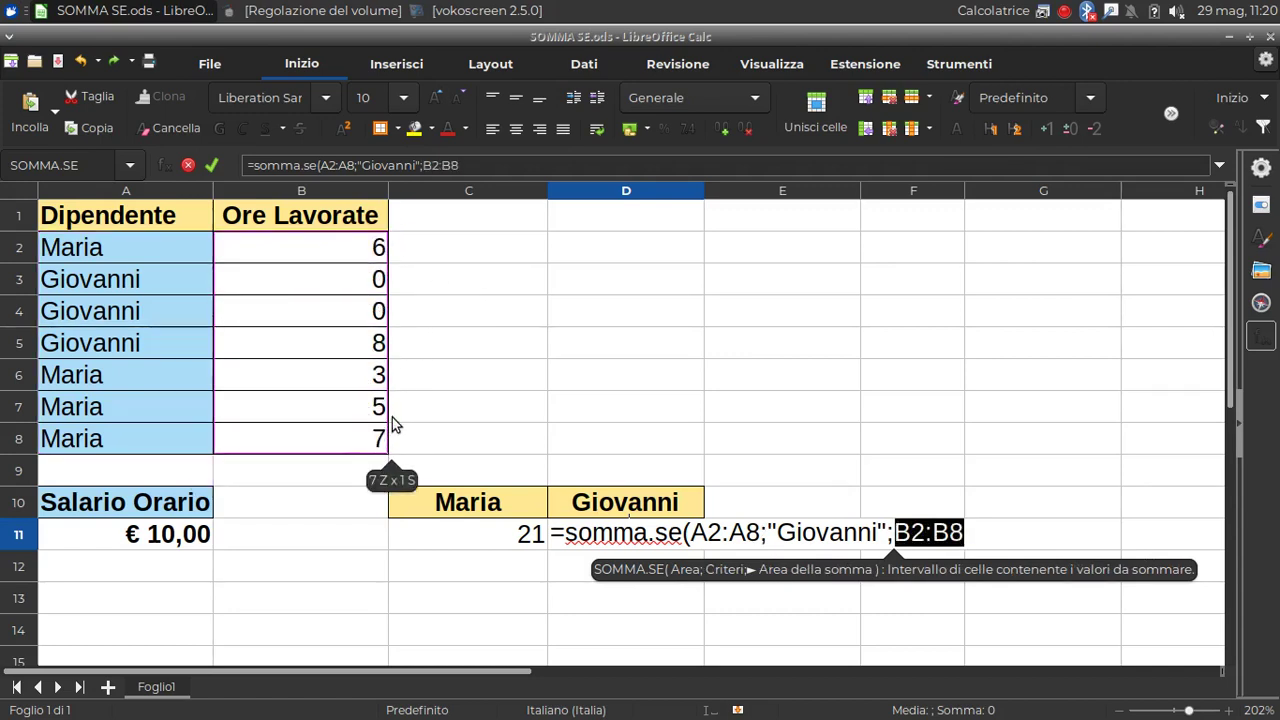
pyautogui.write(')')
pyautogui.press('Return')
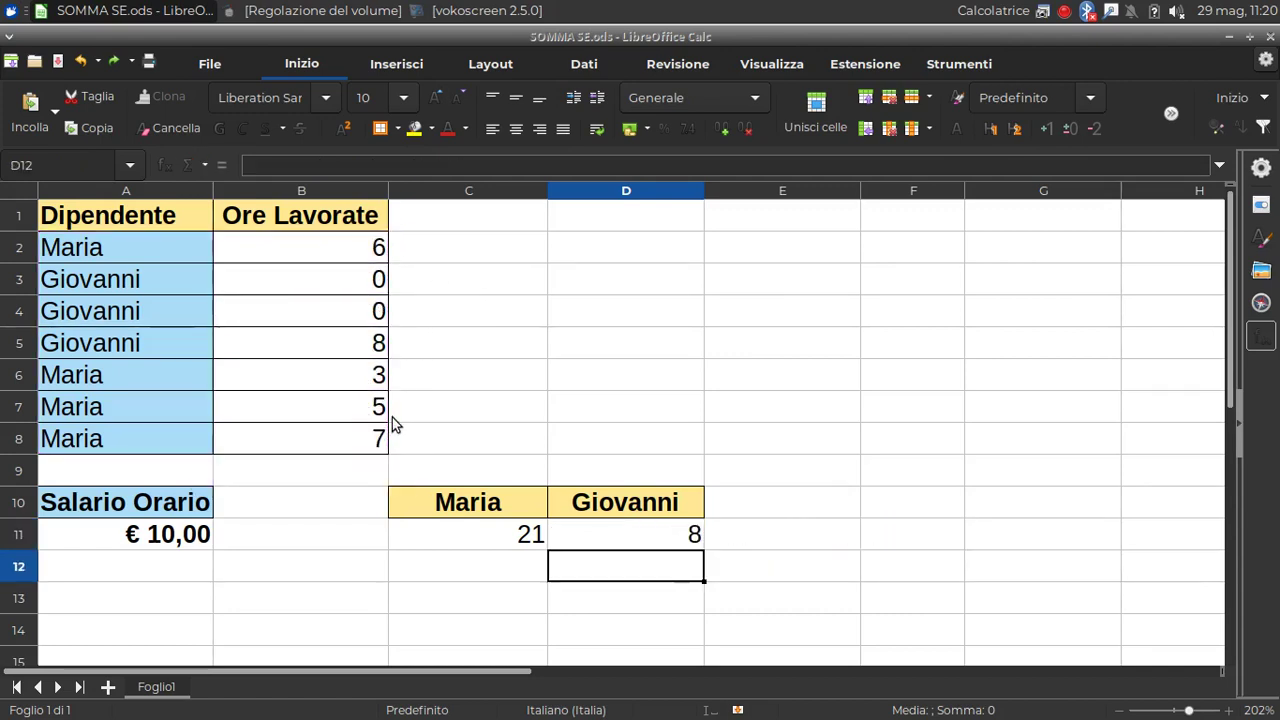
# Select hours cells B3:B5 together to check the second employee's total, and review the formulas in C11 and D11.
pyautogui.click(587, 529)
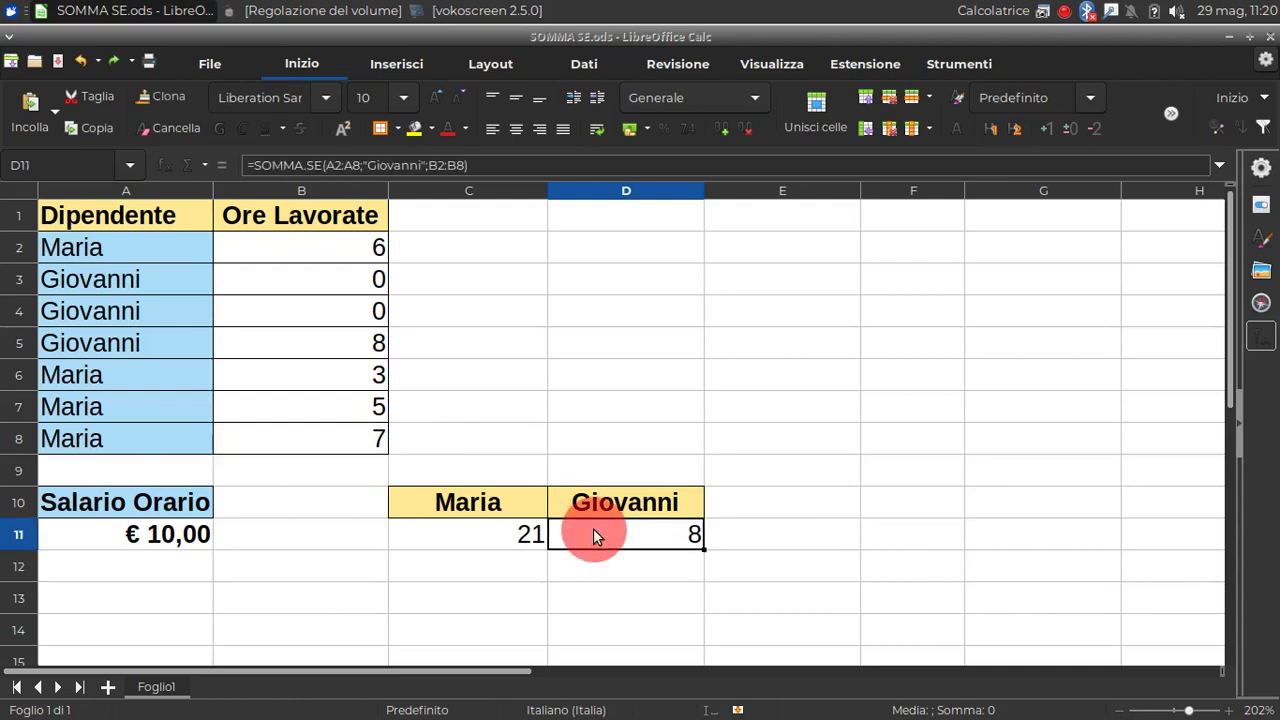
pyautogui.click(362, 289)
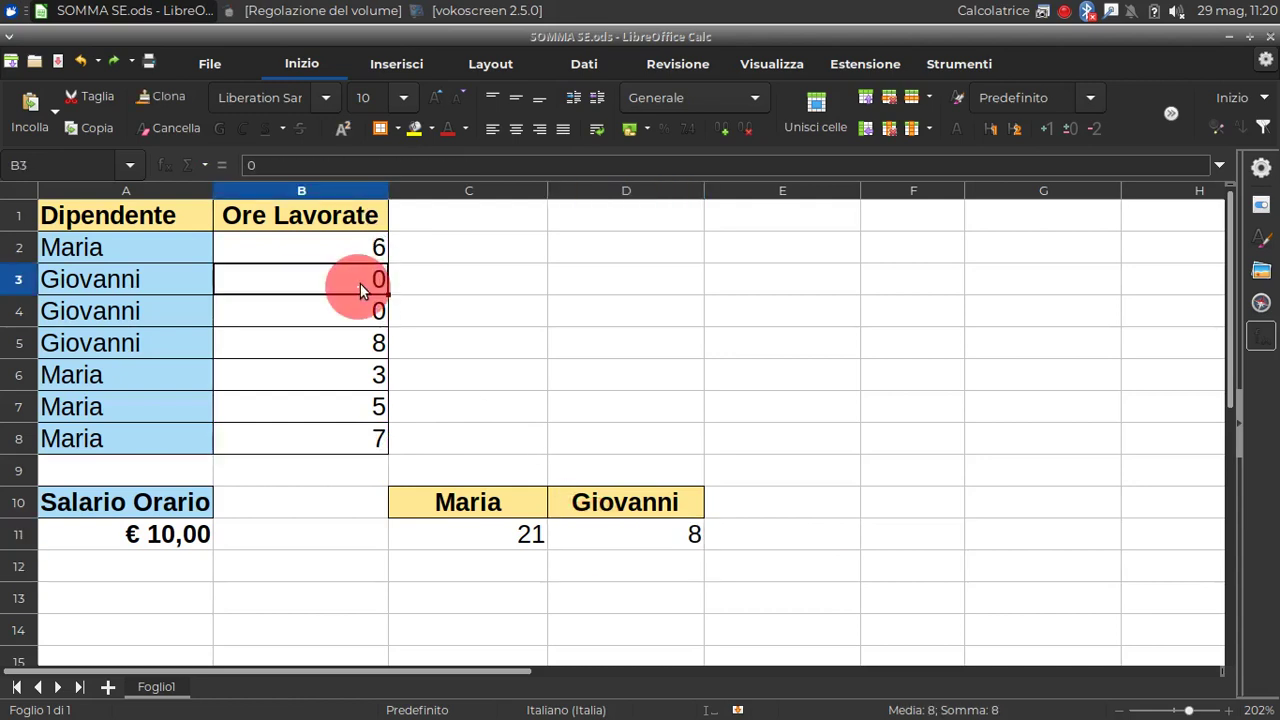
pyautogui.keyDown('shift'); pyautogui.click(384, 309); pyautogui.keyUp('shift')
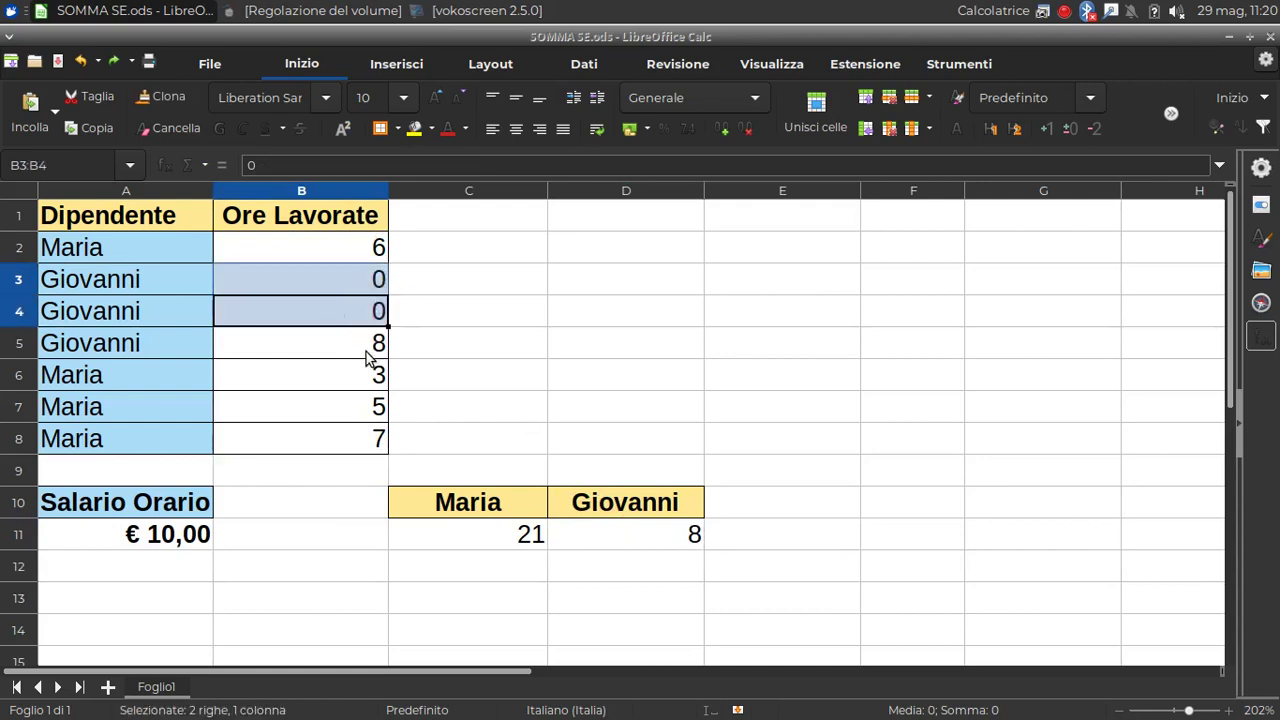
pyautogui.keyDown('shift'); pyautogui.click(367, 346); pyautogui.keyUp('shift')
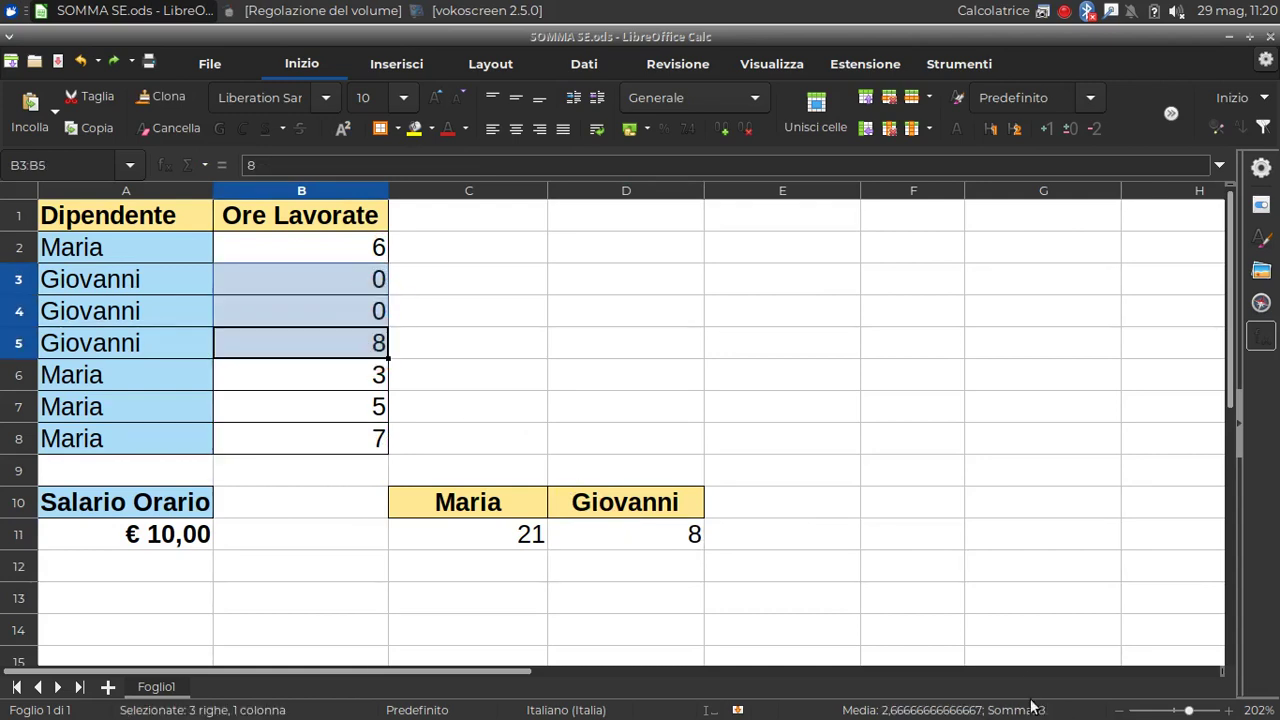
pyautogui.click(630, 562)
pyautogui.click(531, 538)
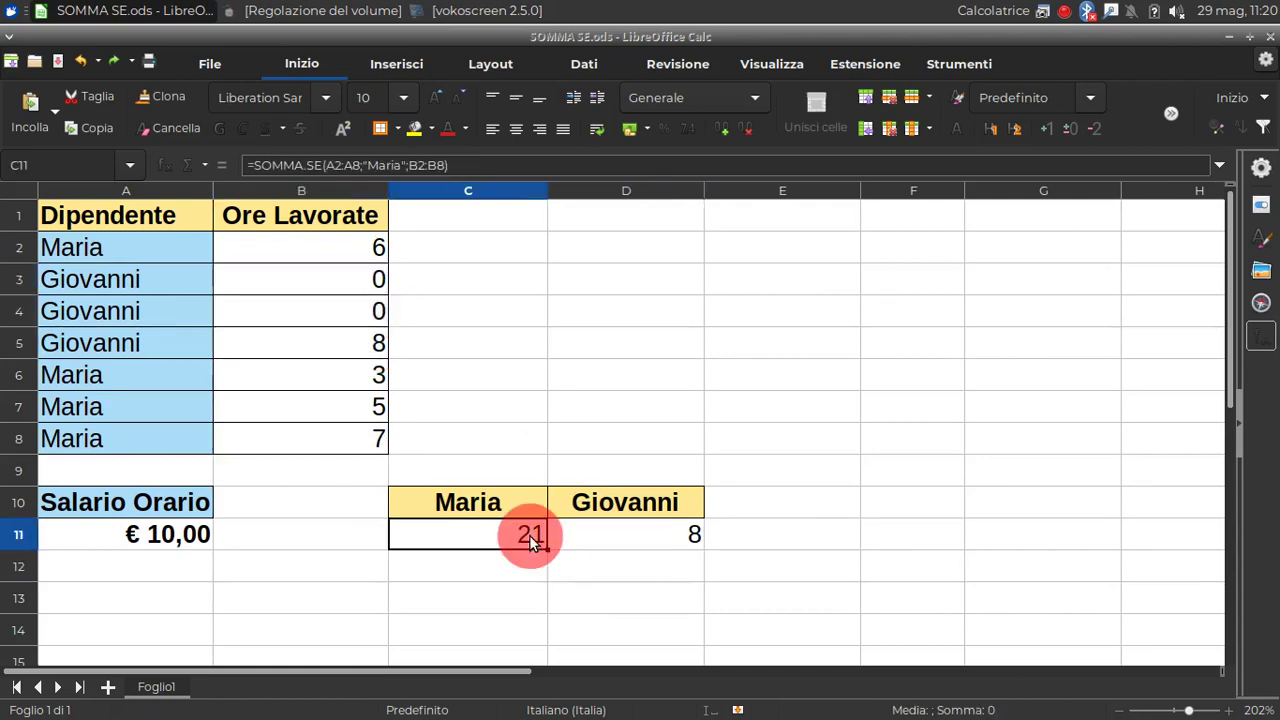
pyautogui.click(662, 545)
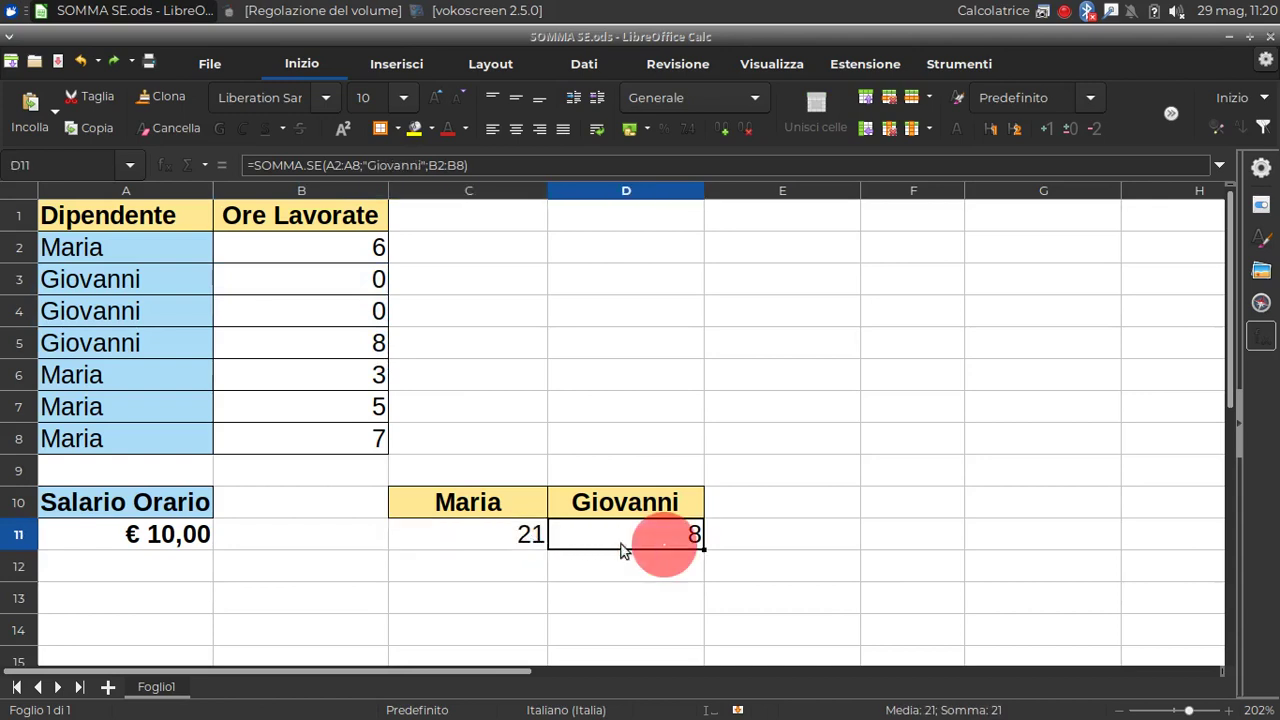
# Extend the SOMMA.SE formula in C11 to multiply the first employee's hours by the hourly wage in A11.
pyautogui.click(528, 537)
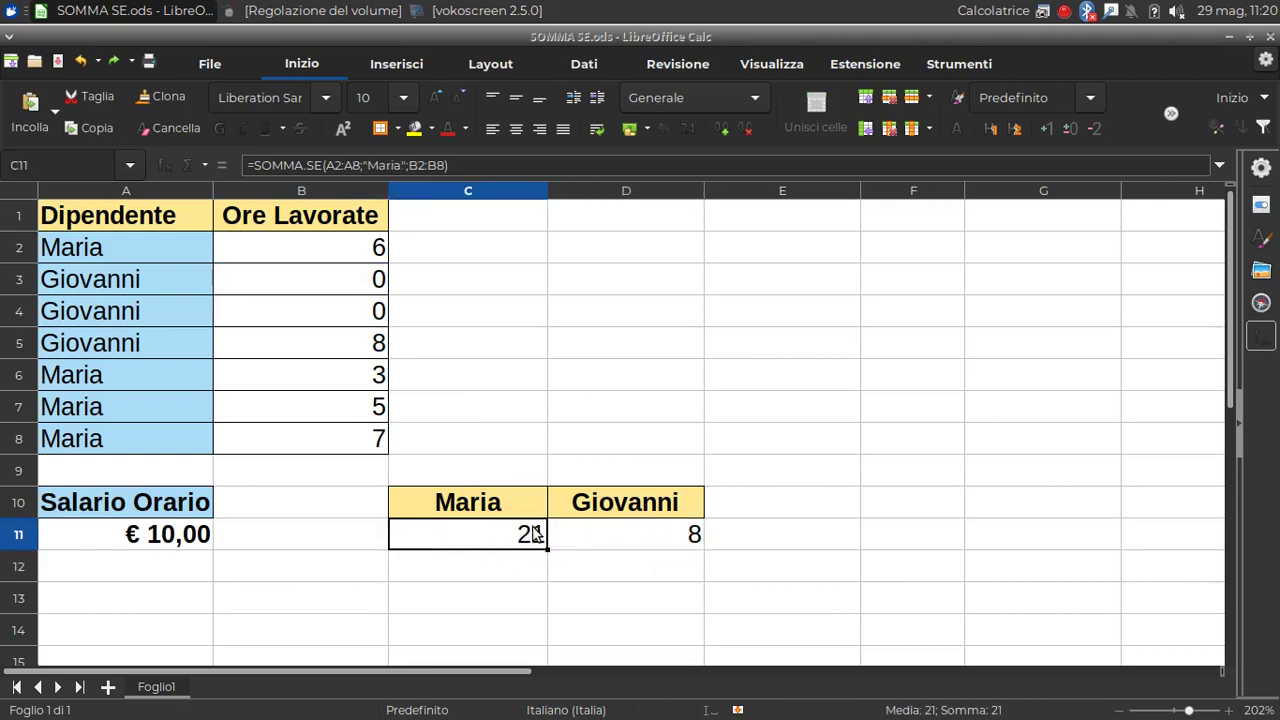
pyautogui.click(491, 166)
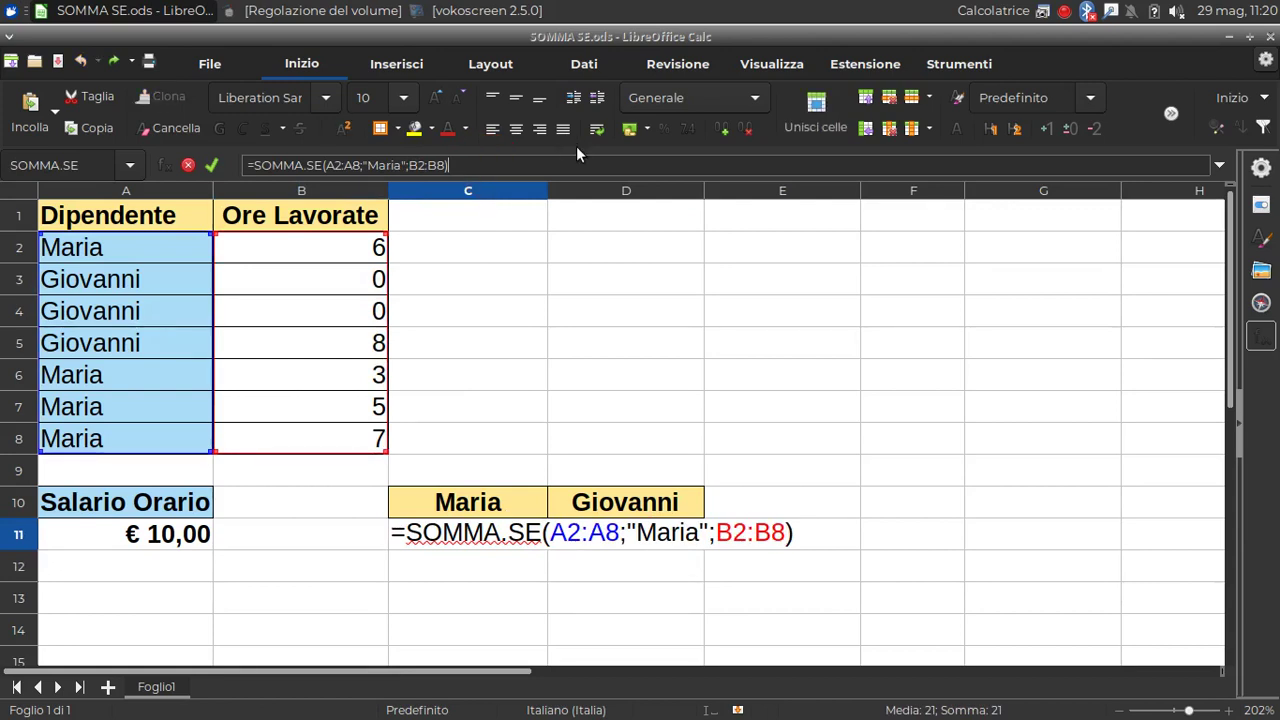
pyautogui.write('*')
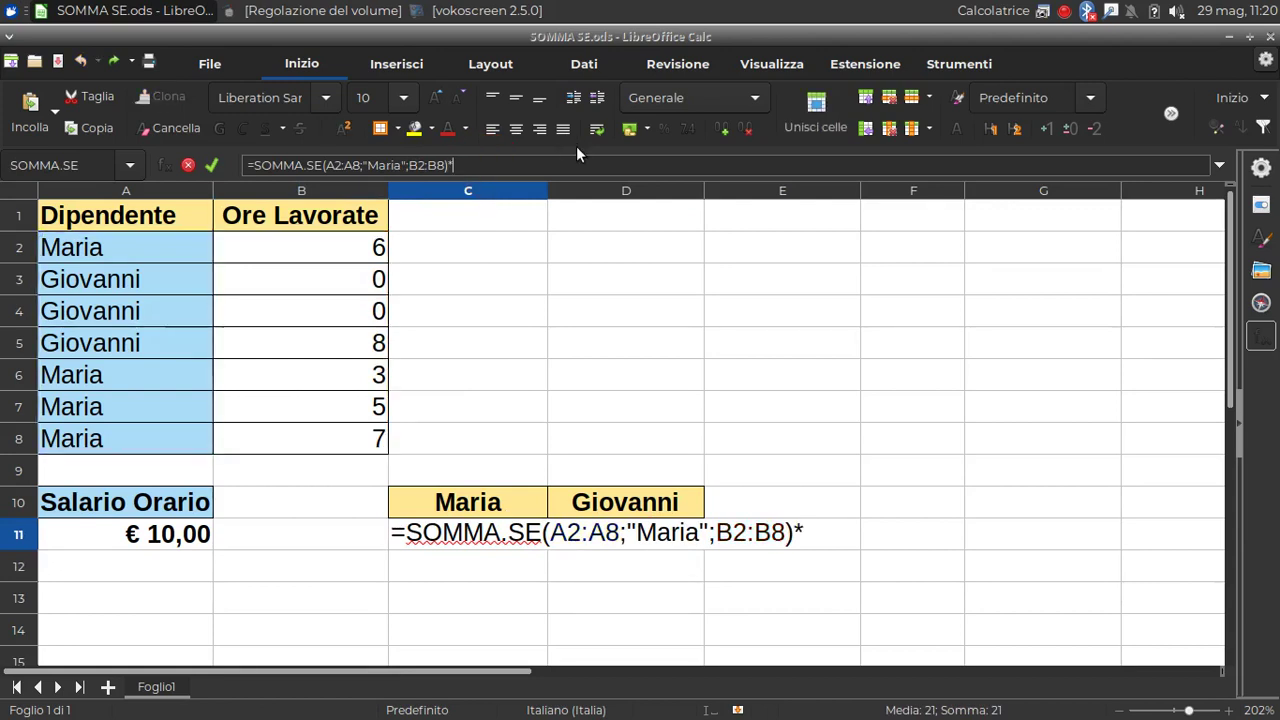
pyautogui.click(178, 538)
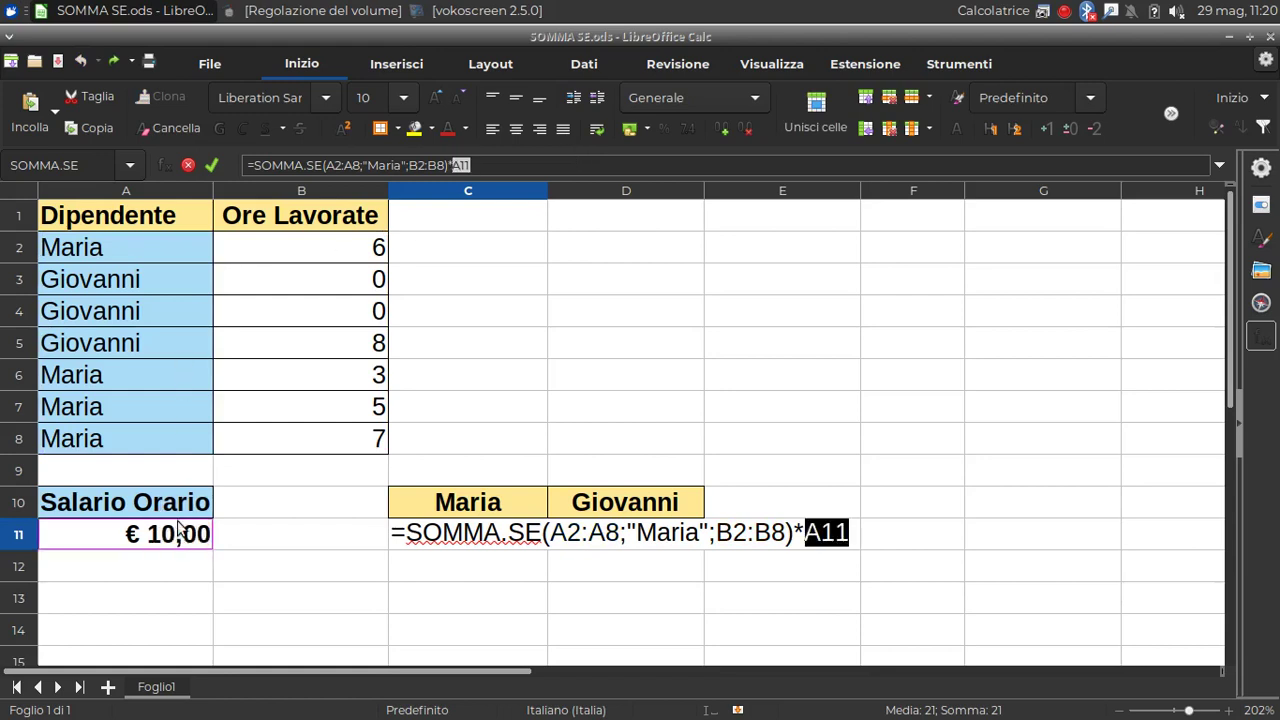
pyautogui.press('Return')
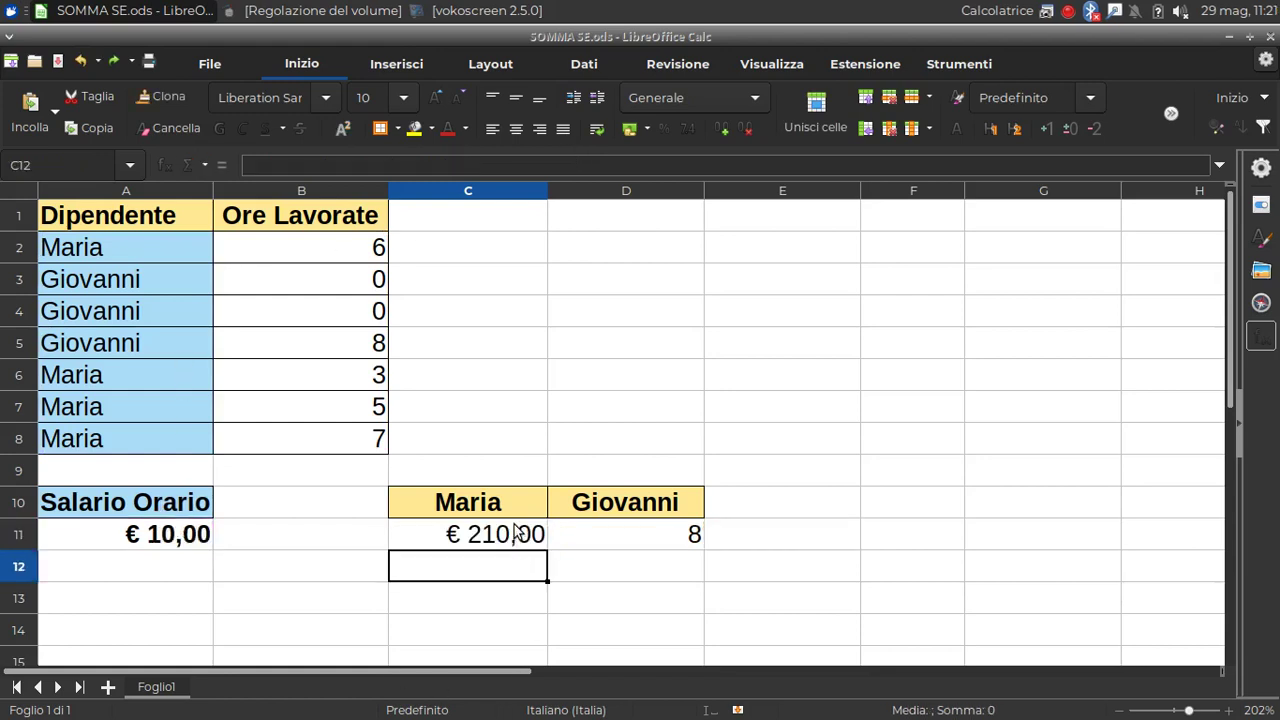
pyautogui.click(514, 533)
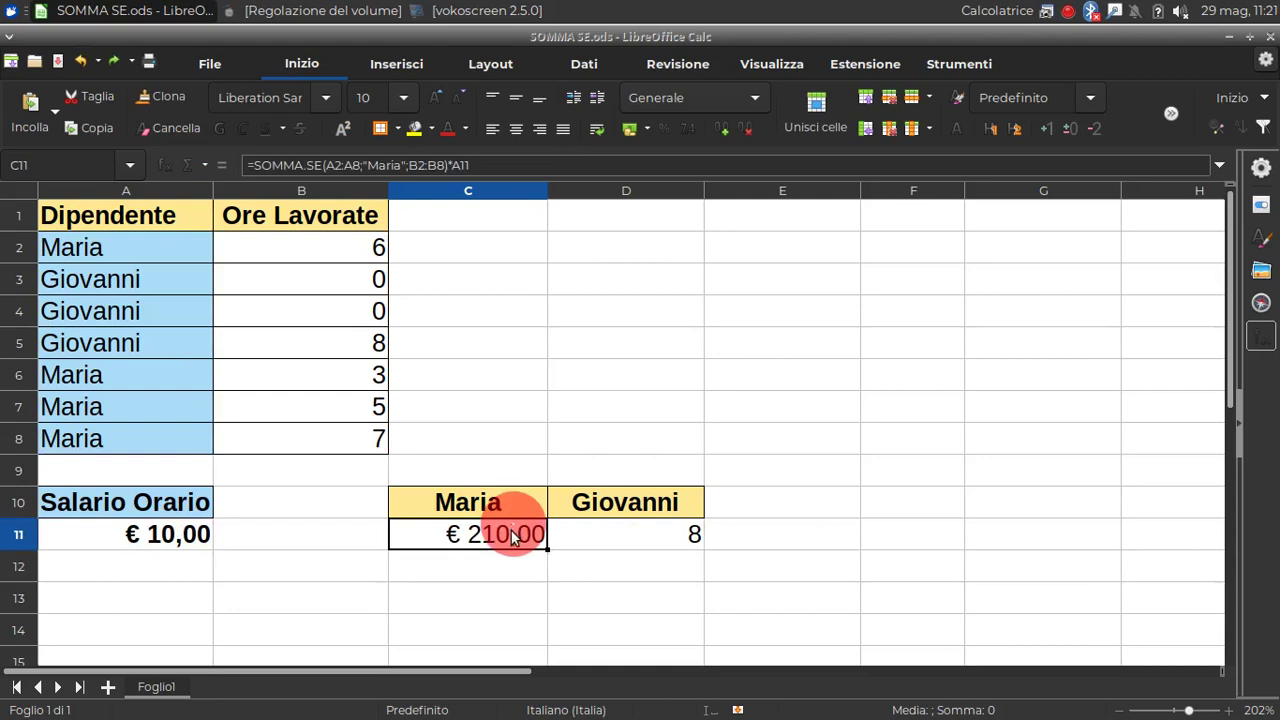
# Extend the SOMMA.SE formula in D11 to multiply the second employee's hours by the hourly wage in A11.
pyautogui.click(636, 538)
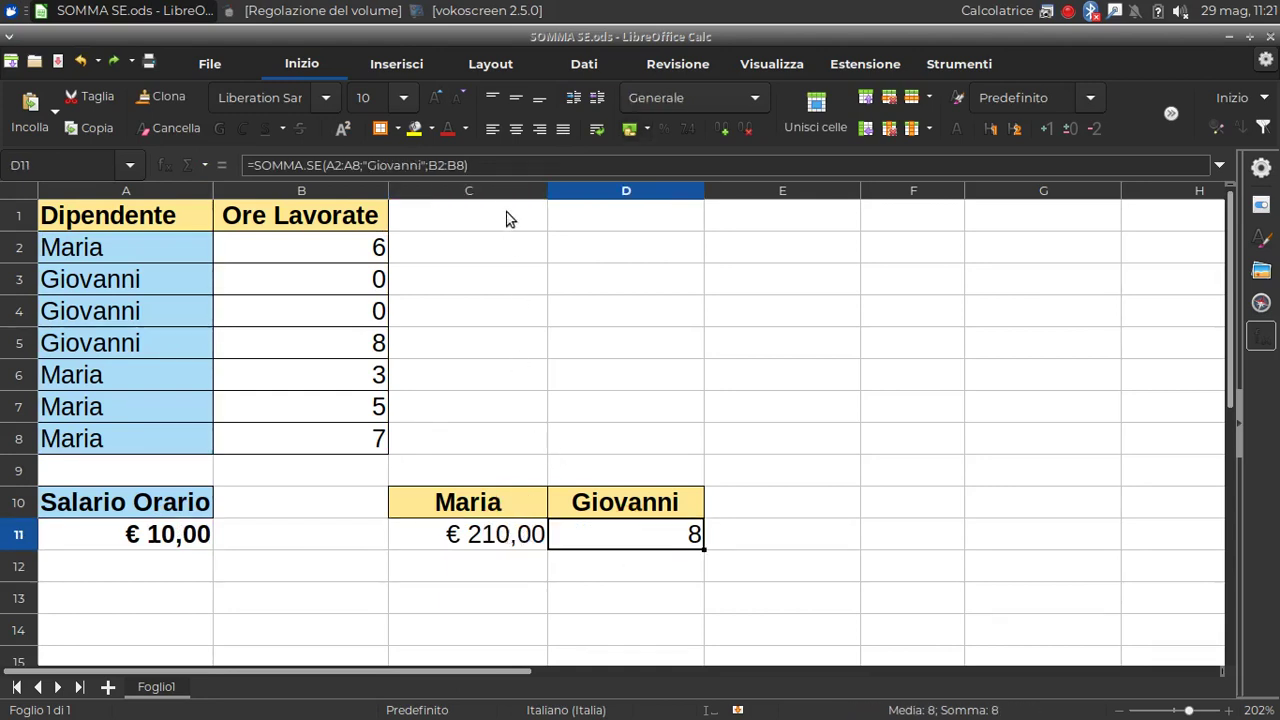
pyautogui.click(495, 162)
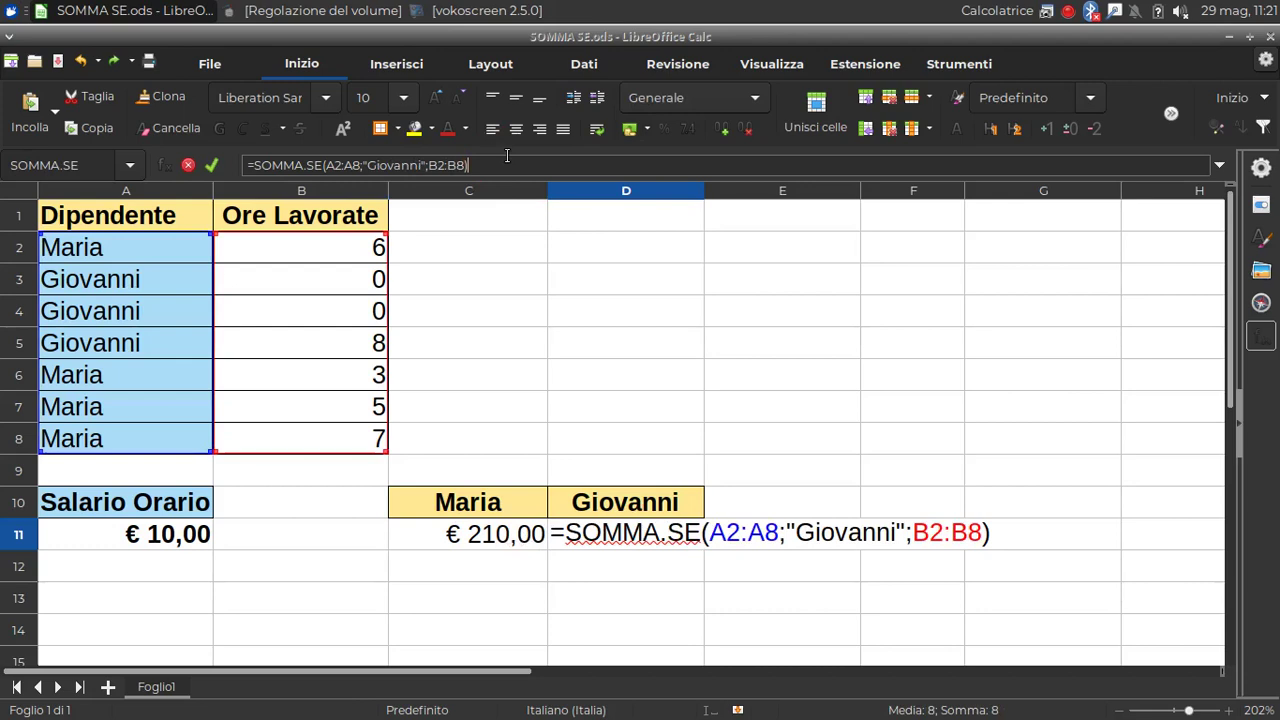
pyautogui.write('*')
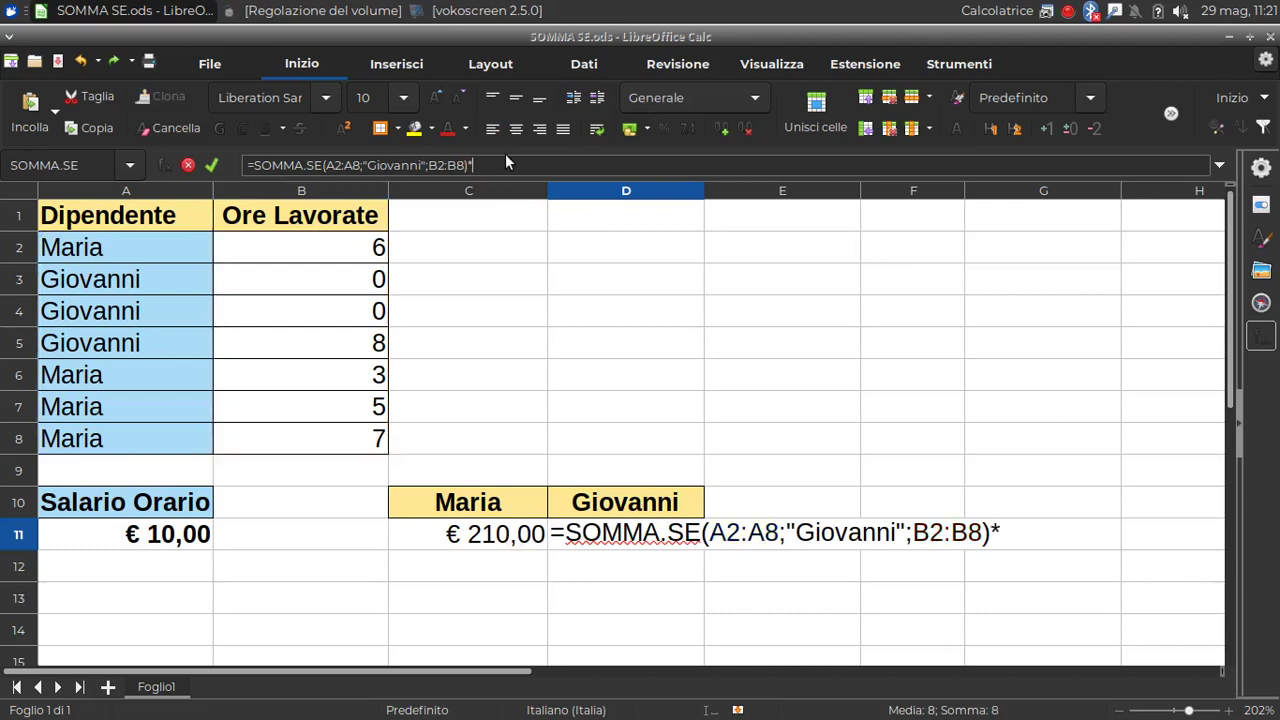
pyautogui.click(168, 538)
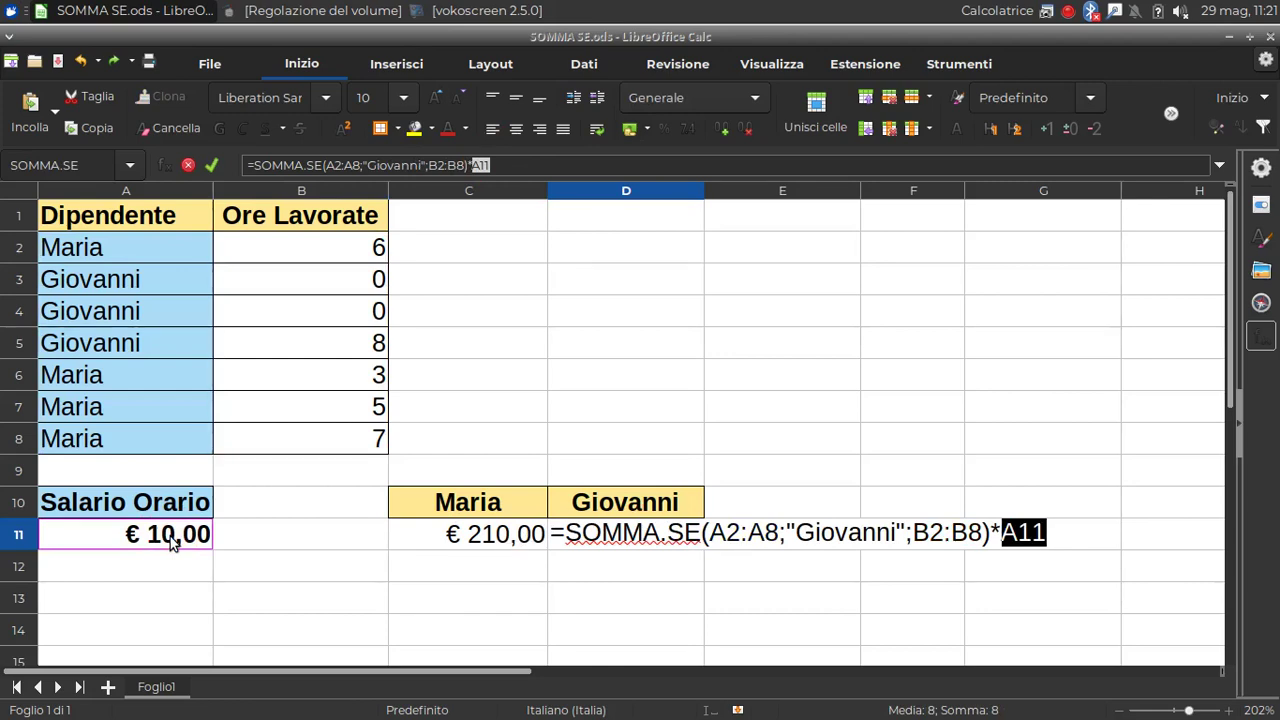
pyautogui.press('Return')
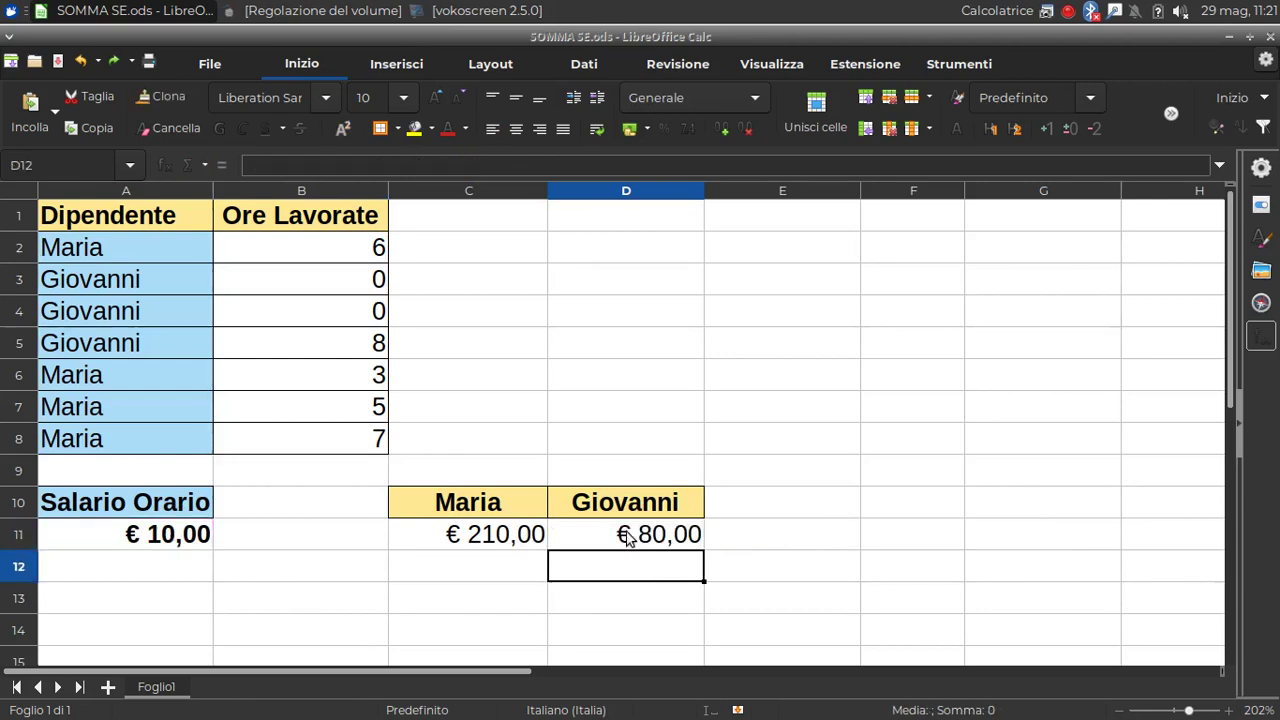
pyautogui.click(628, 538)
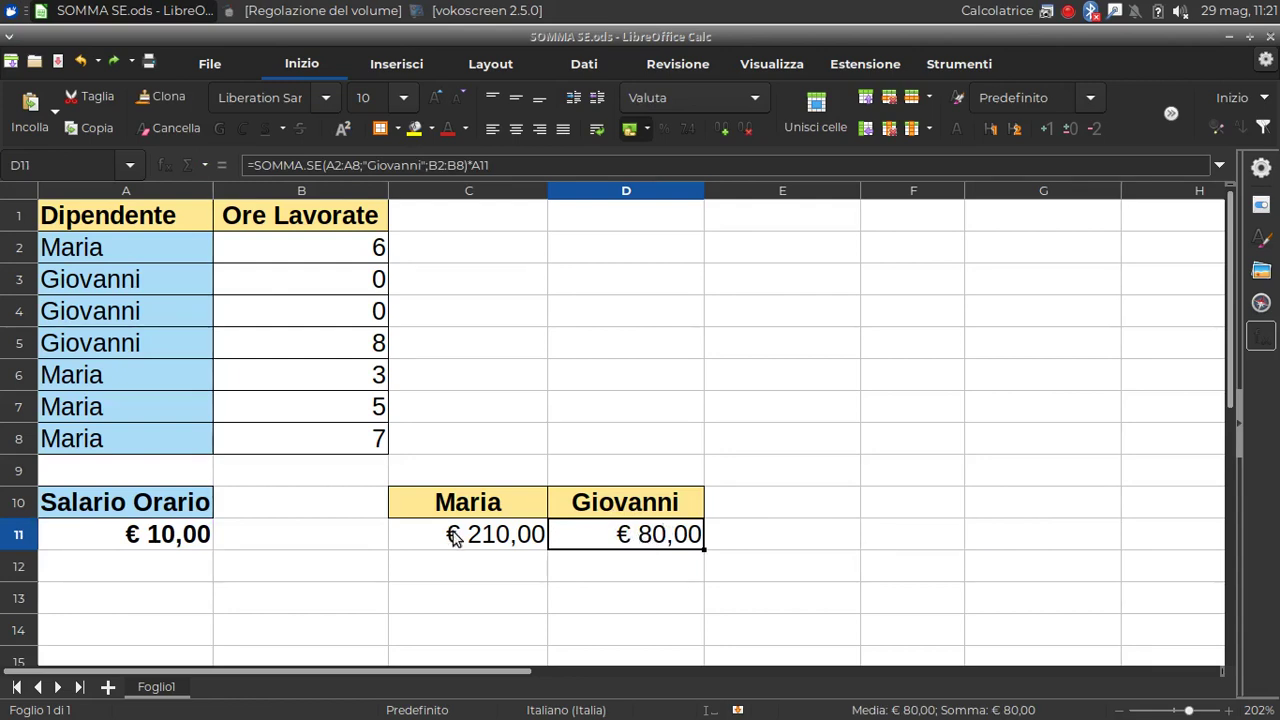
pyautogui.click(482, 546)
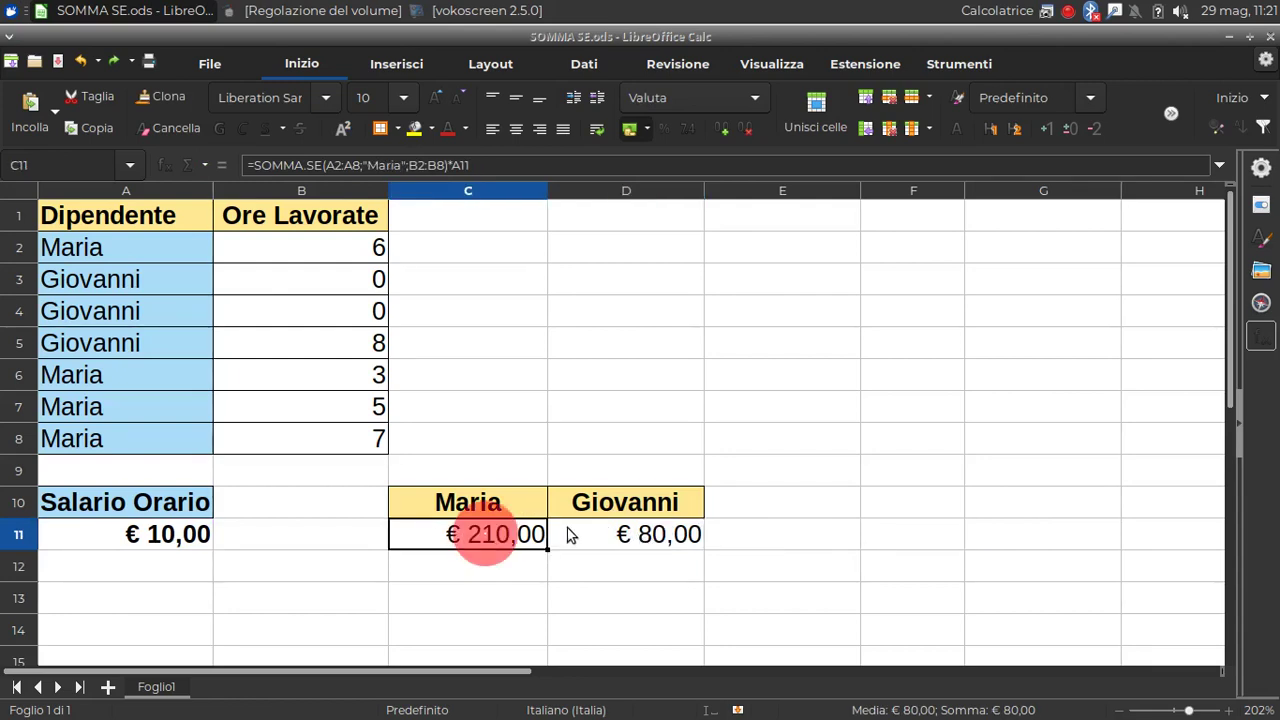
pyautogui.click(626, 536)
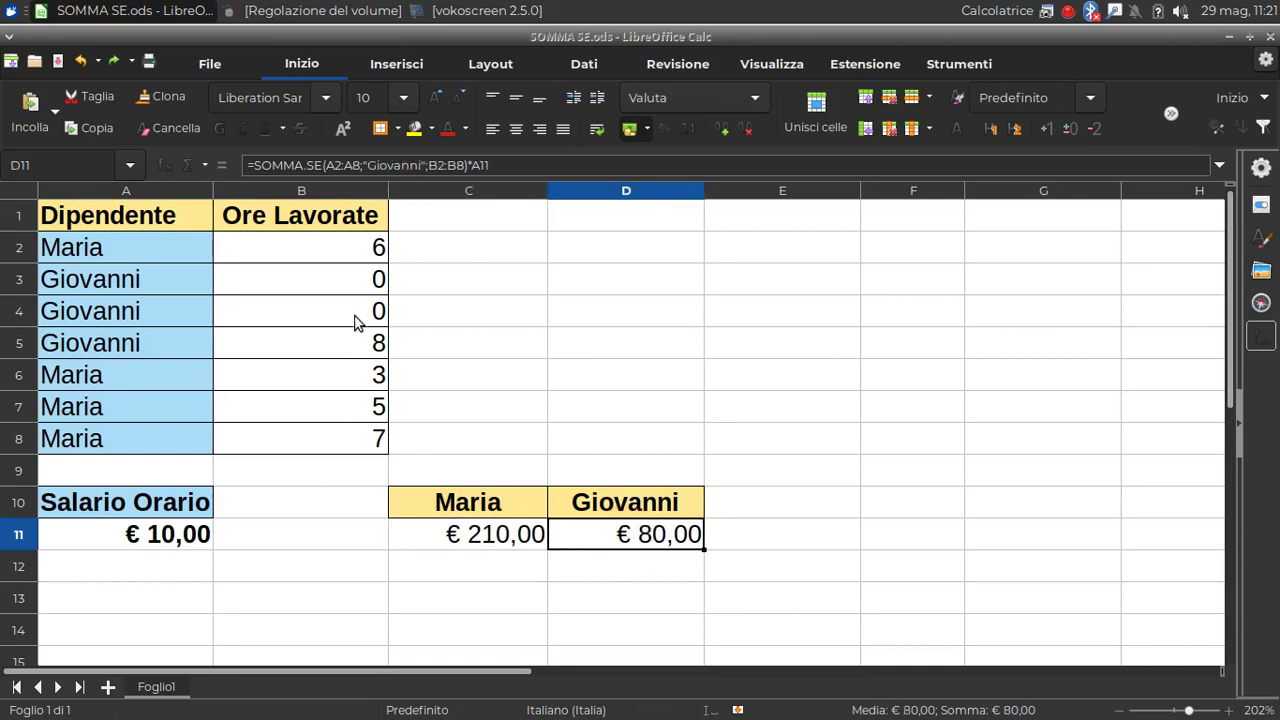
# Set the hours worked in cell B3 to 8 and check the second employee's pay in D11.
pyautogui.click(352, 284)
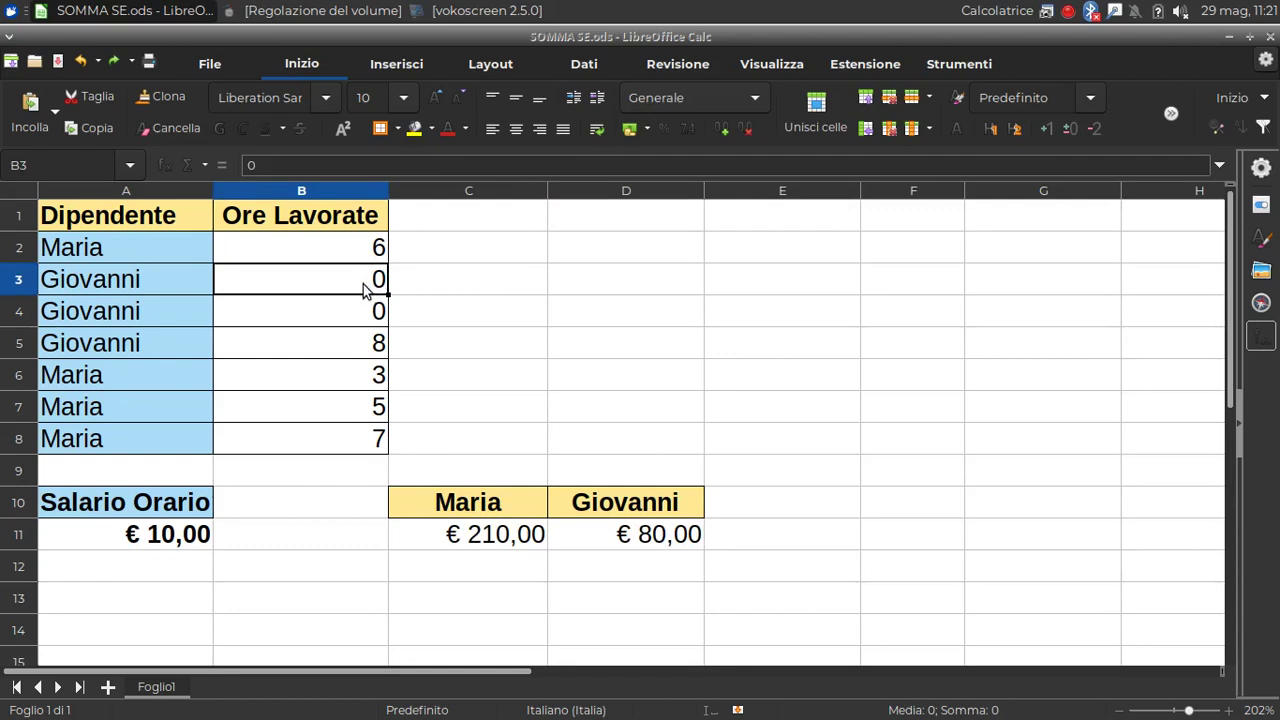
pyautogui.write('8')
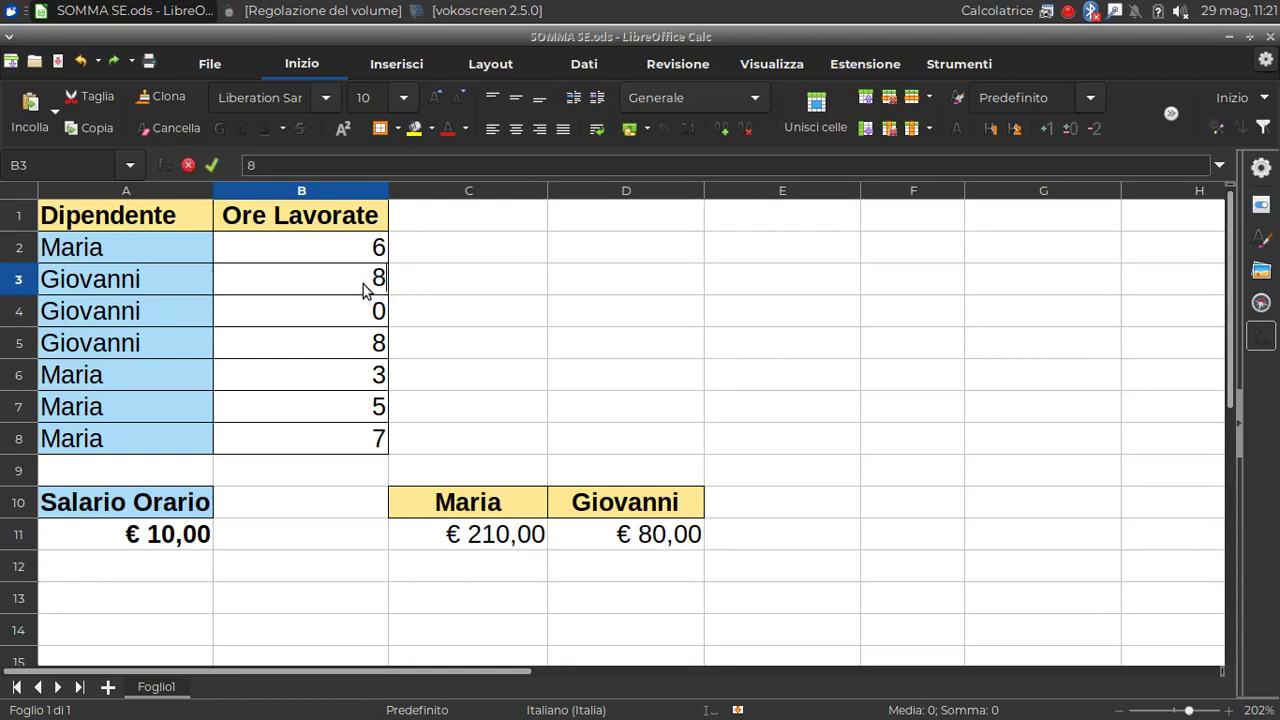
pyautogui.press('Tab')
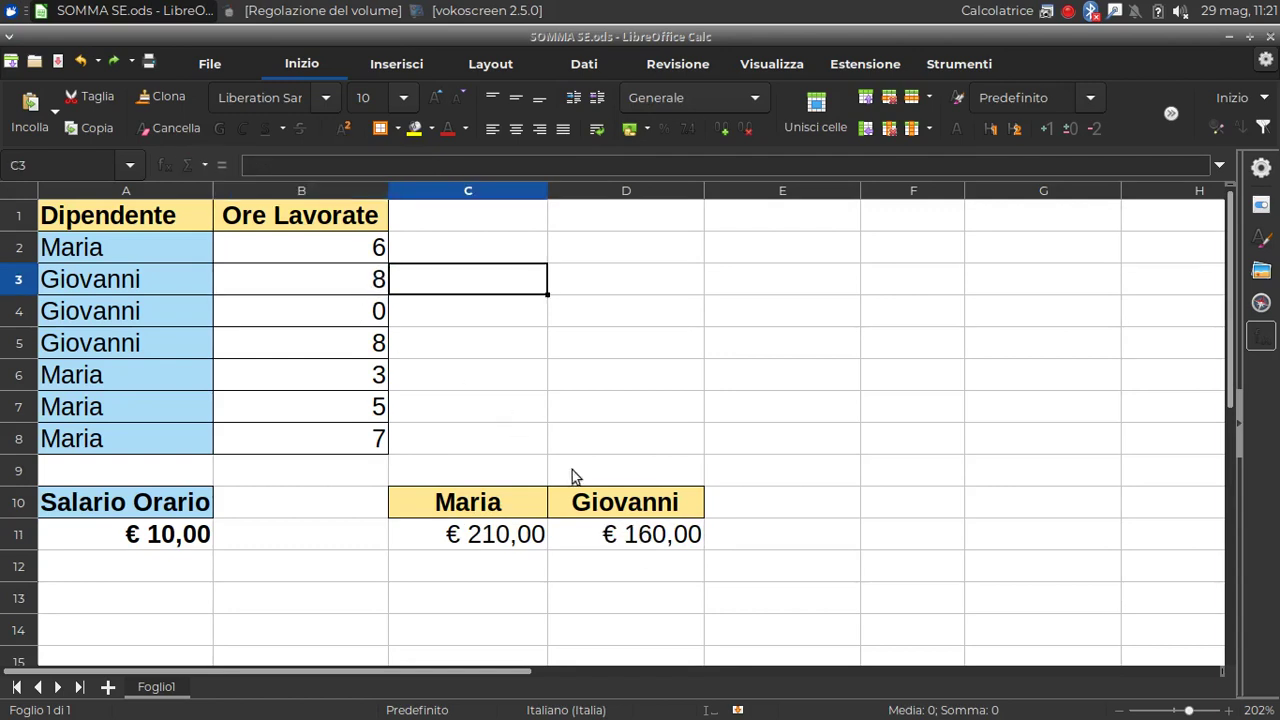
pyautogui.click(638, 545)
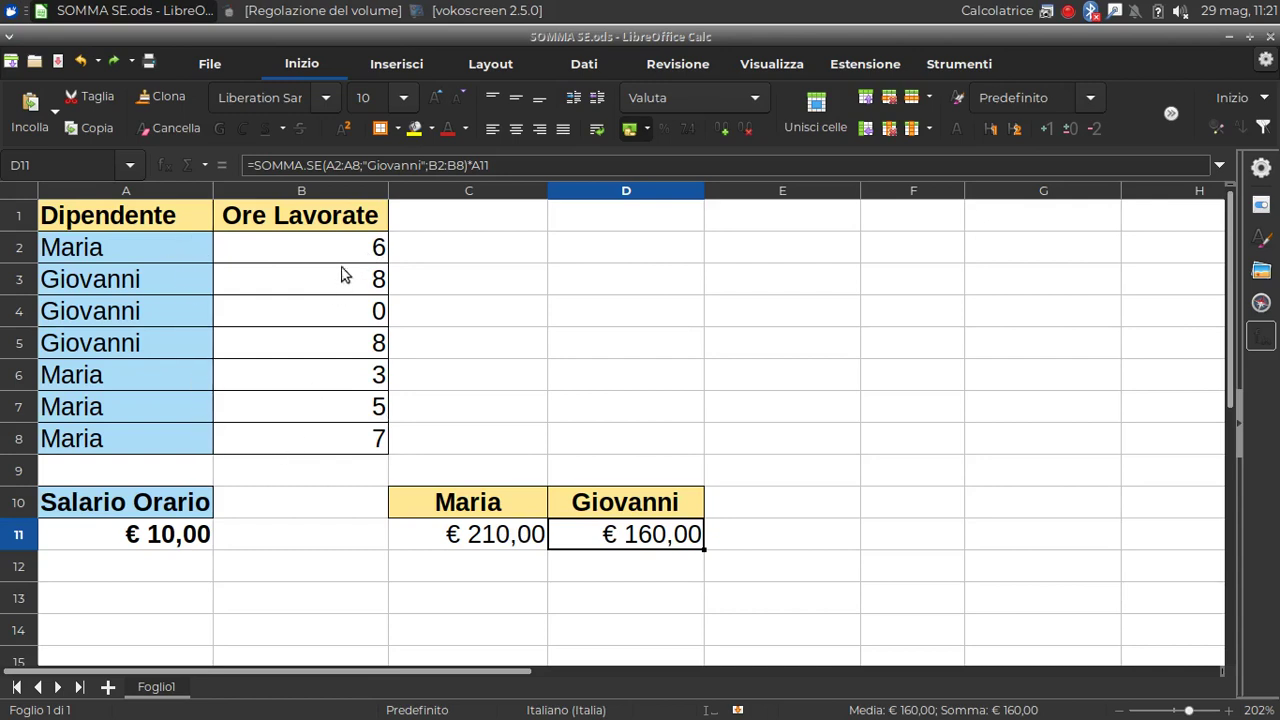
# Create a conditional format for hours cells B2:B8 with a condition based on a formula.
pyautogui.moveTo(345, 249); pyautogui.dragTo(337, 440)
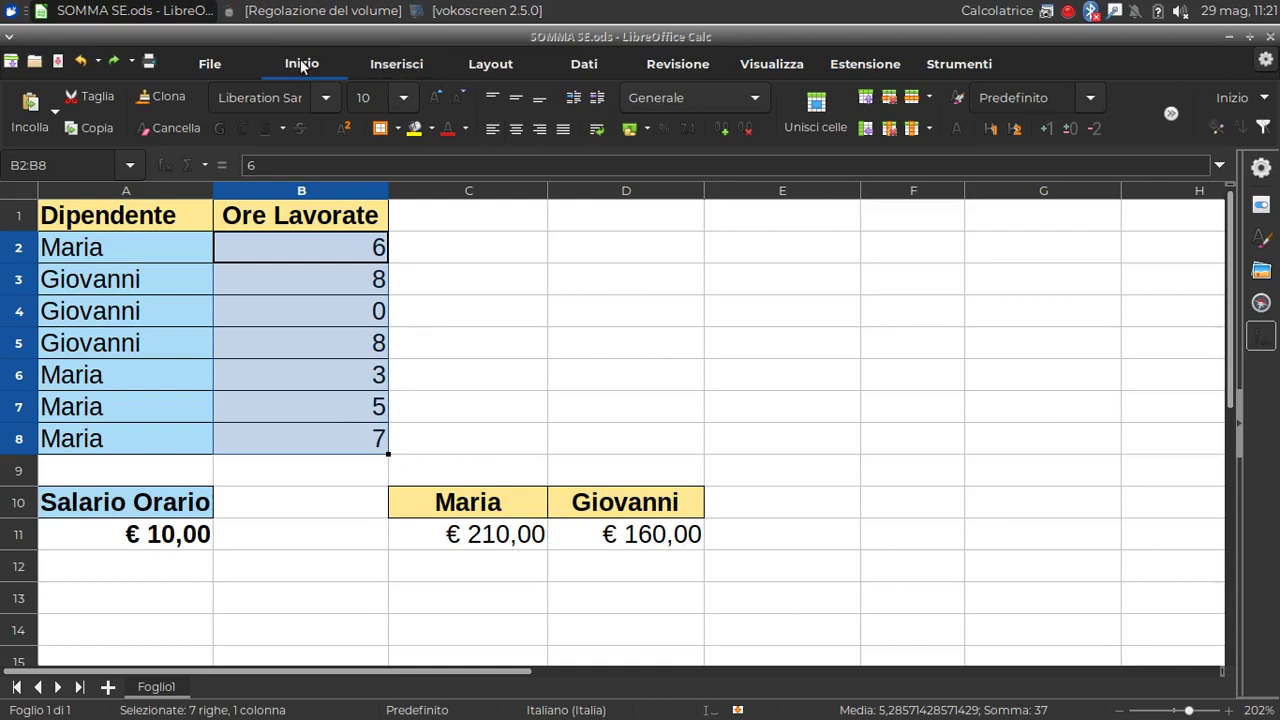
pyautogui.click(1172, 115)
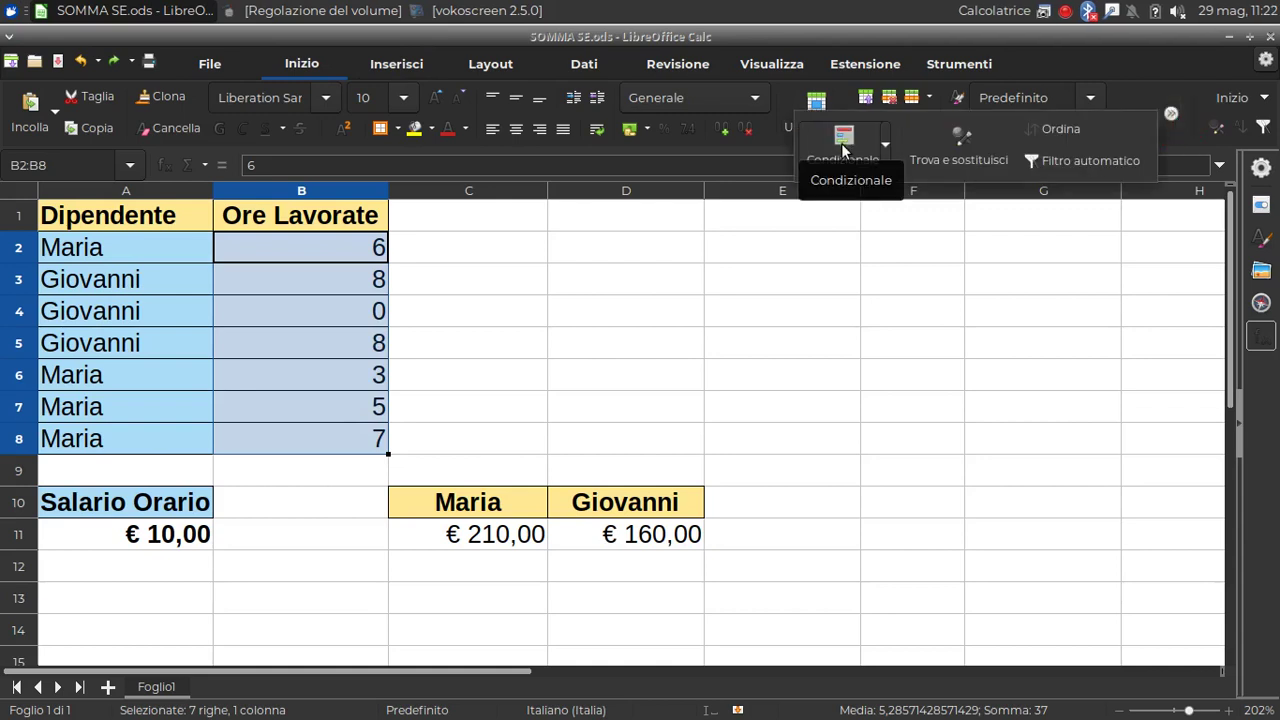
pyautogui.click(884, 146)
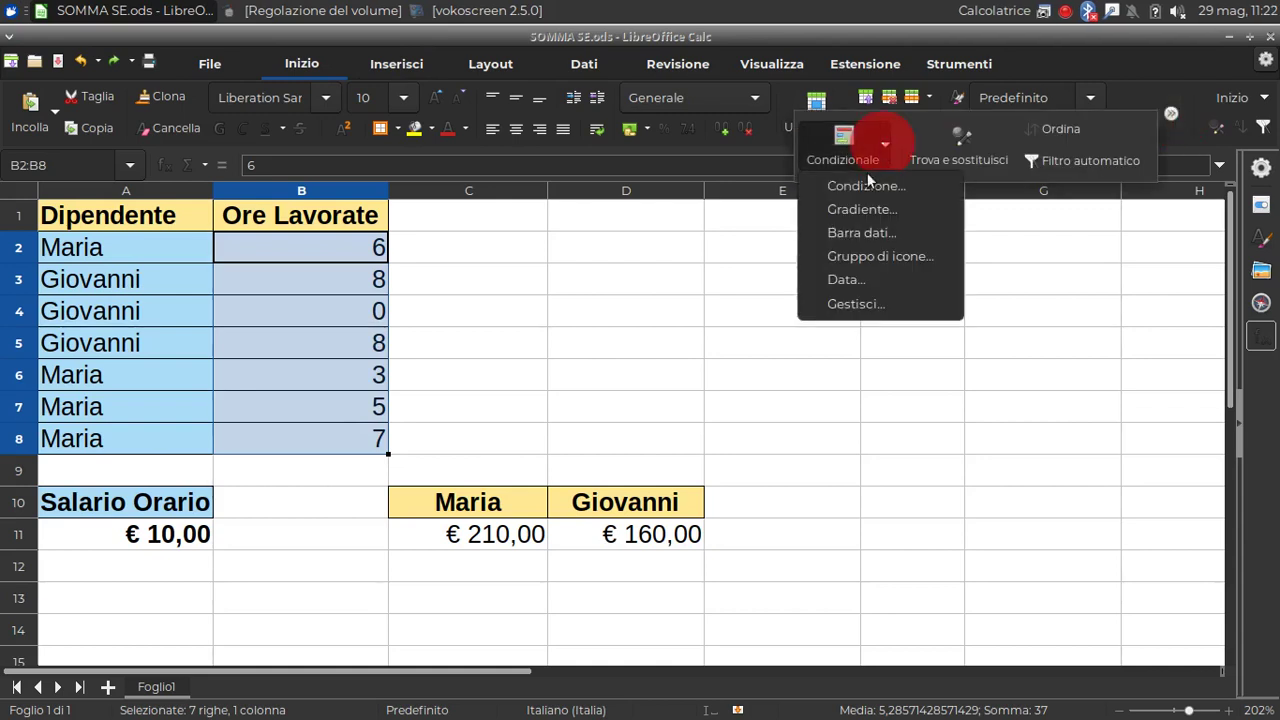
pyautogui.click(856, 184)
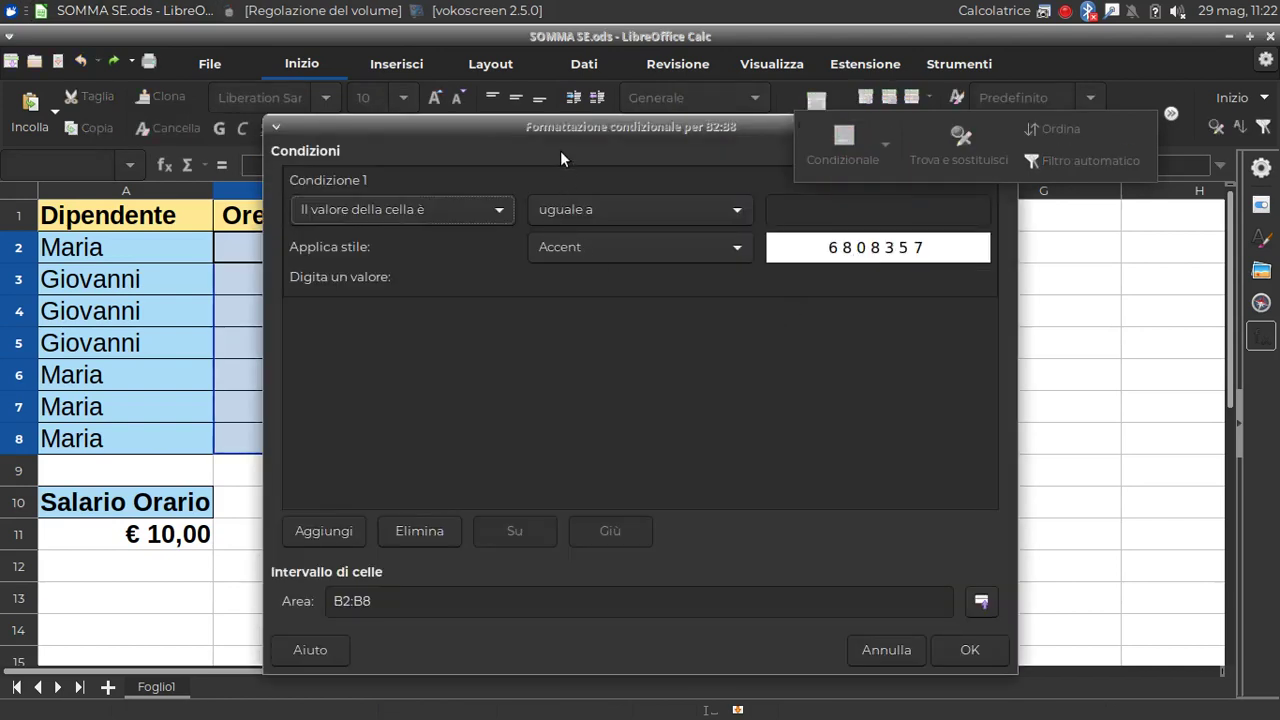
pyautogui.moveTo(569, 133); pyautogui.dragTo(383, 117)
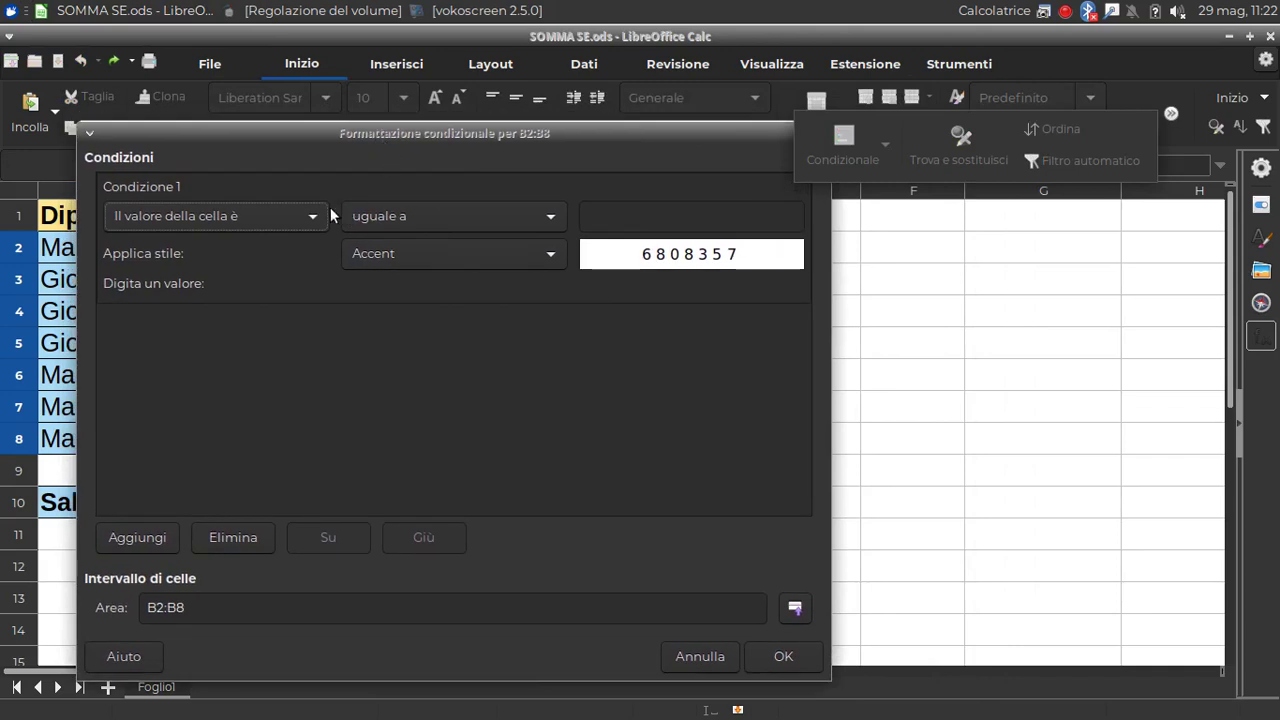
pyautogui.click(310, 215)
pyautogui.click(310, 215)
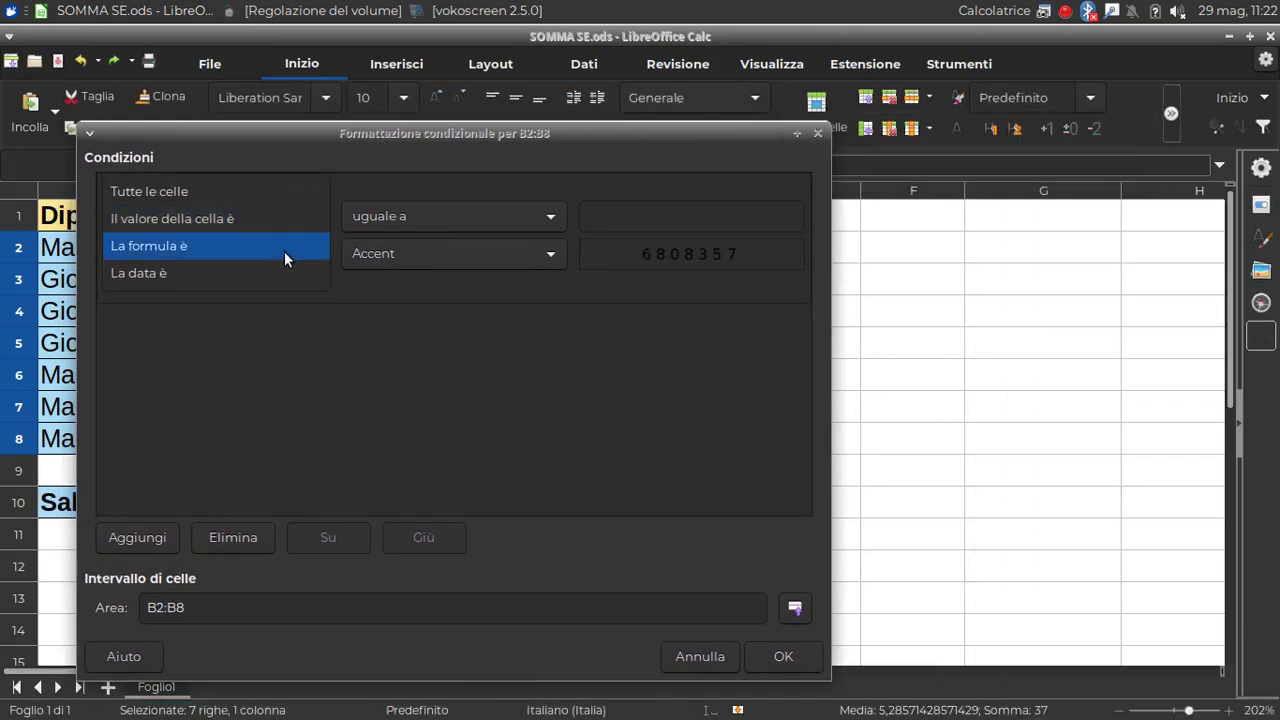
pyautogui.click(284, 251)
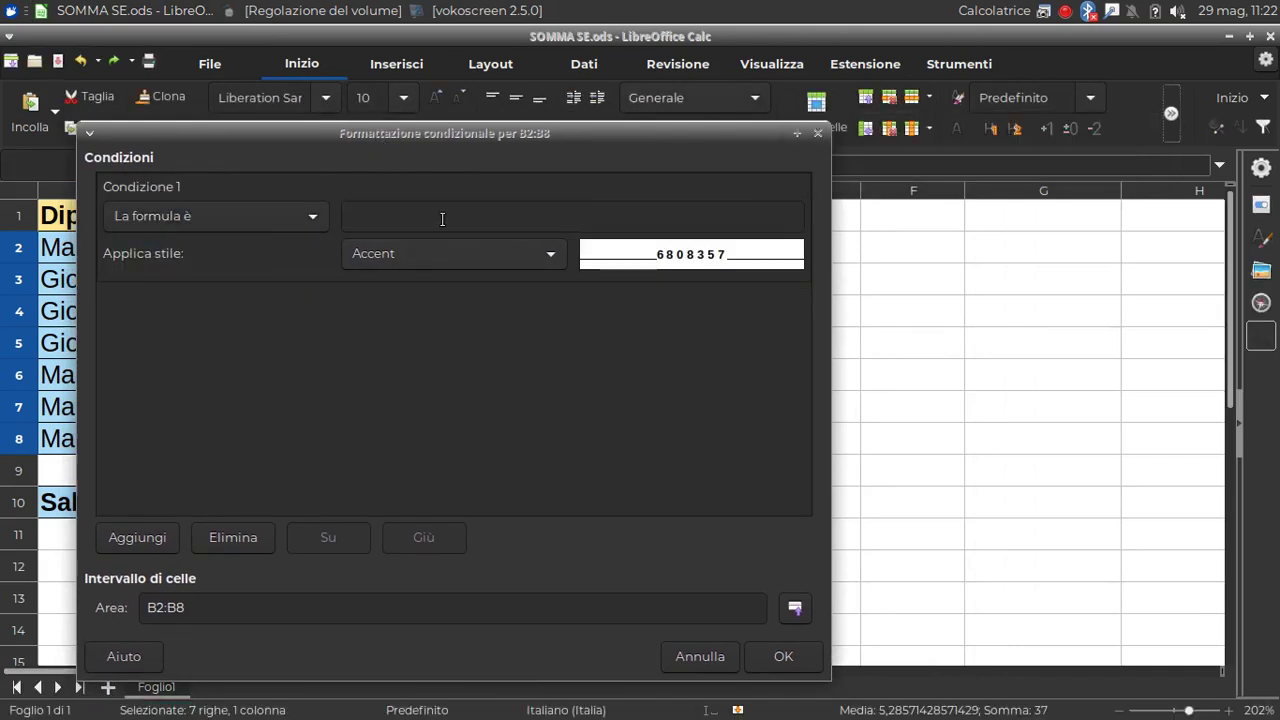
# Set the condition's formula to A2:A8 equal to the first employee's name, apply the Good style, and check the formatted hours.
pyautogui.click(445, 218)
pyautogui.moveTo(491, 135); pyautogui.dragTo(728, 121)
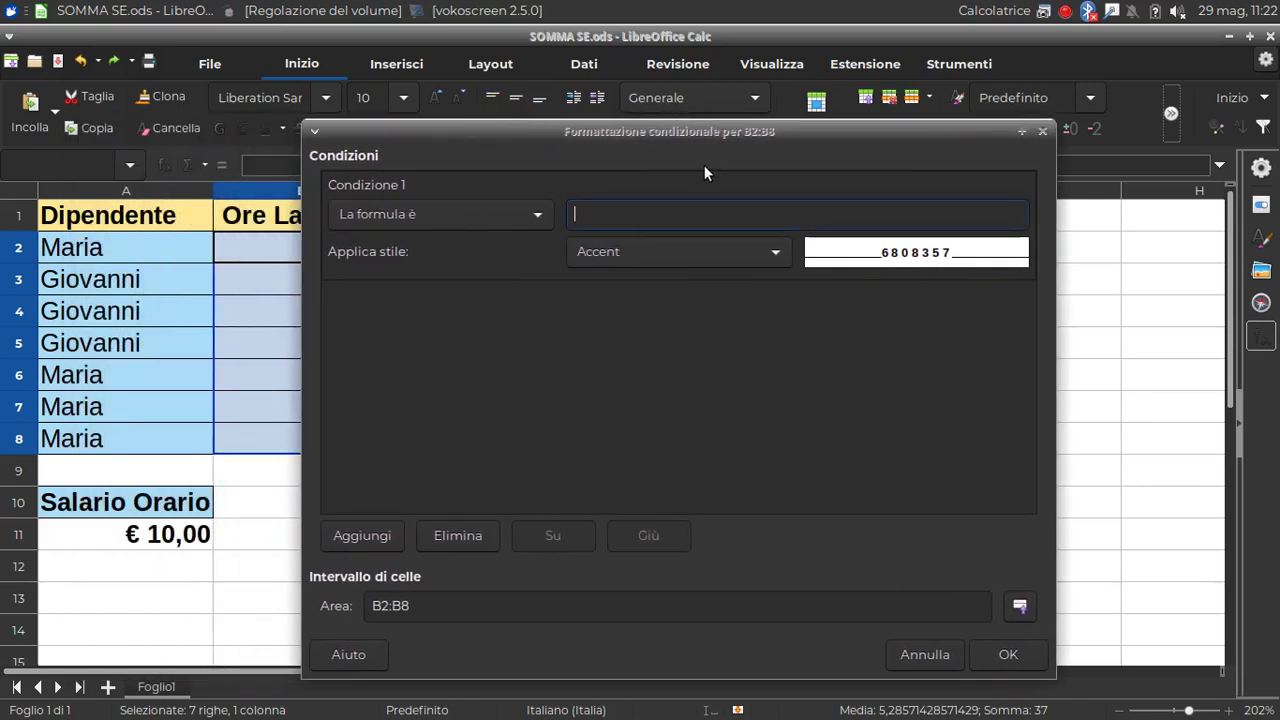
pyautogui.write('A2:A8="Maria"')
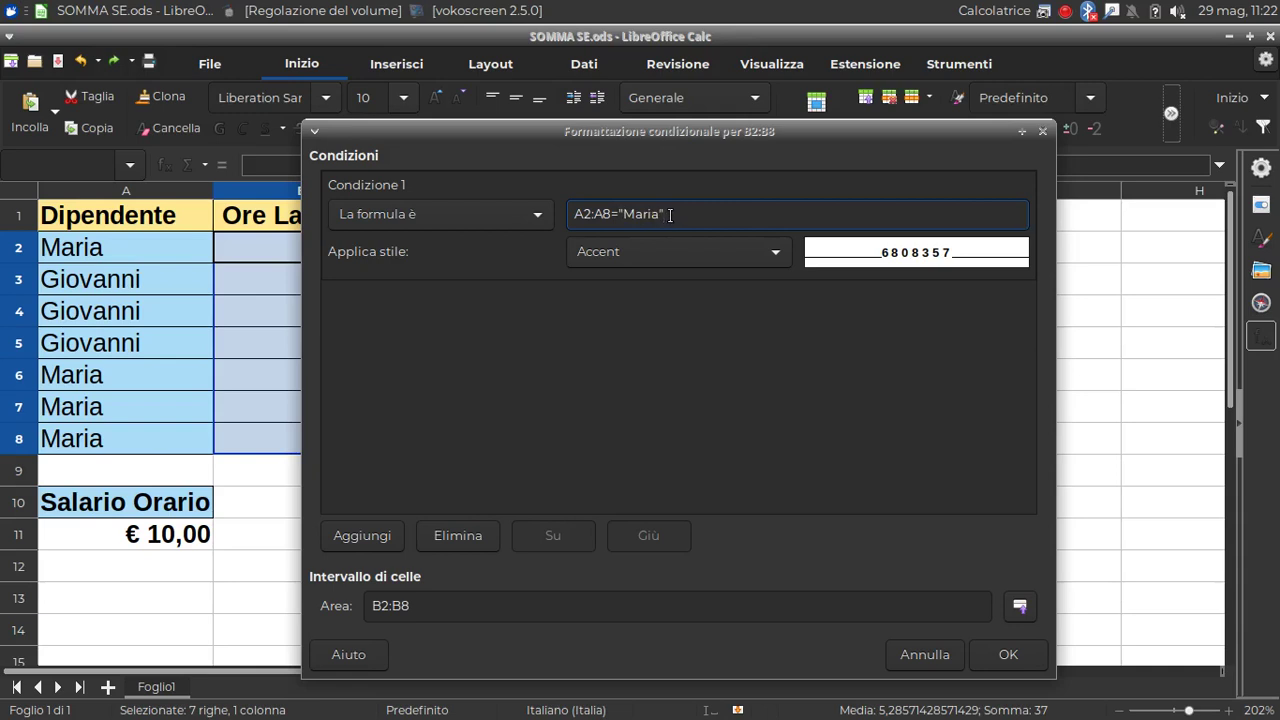
pyautogui.click(714, 251)
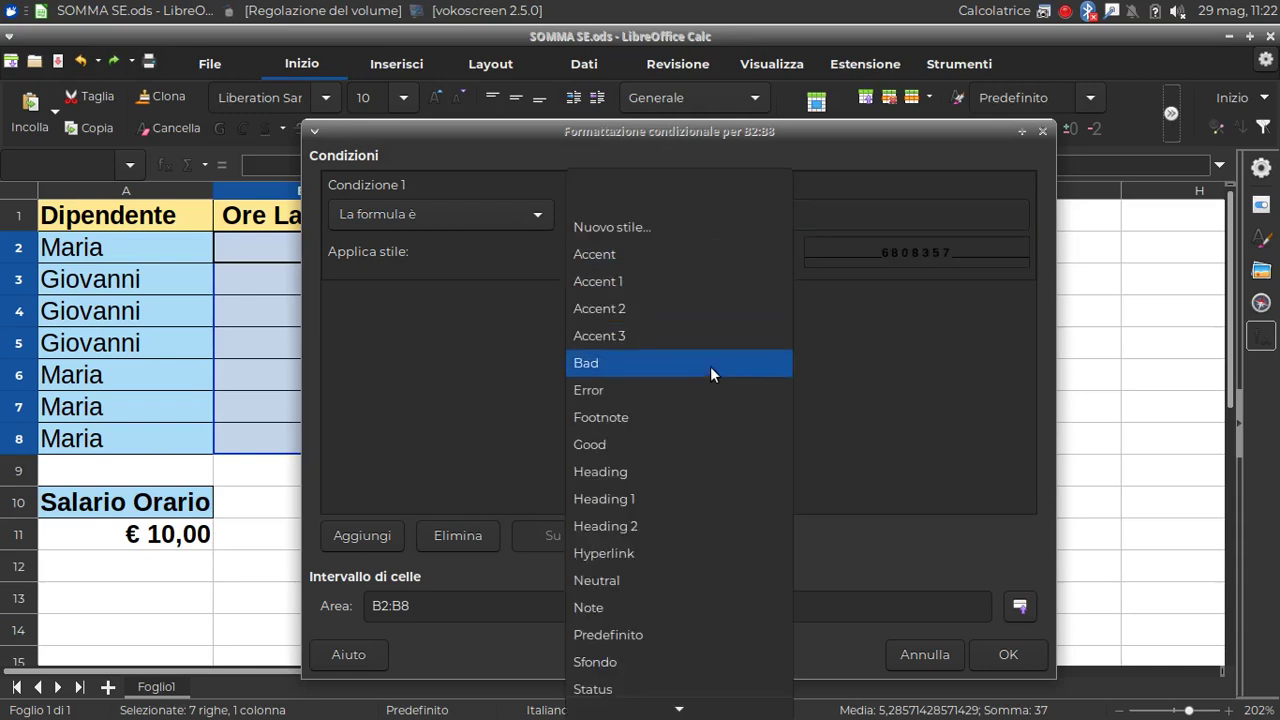
pyautogui.click(673, 444)
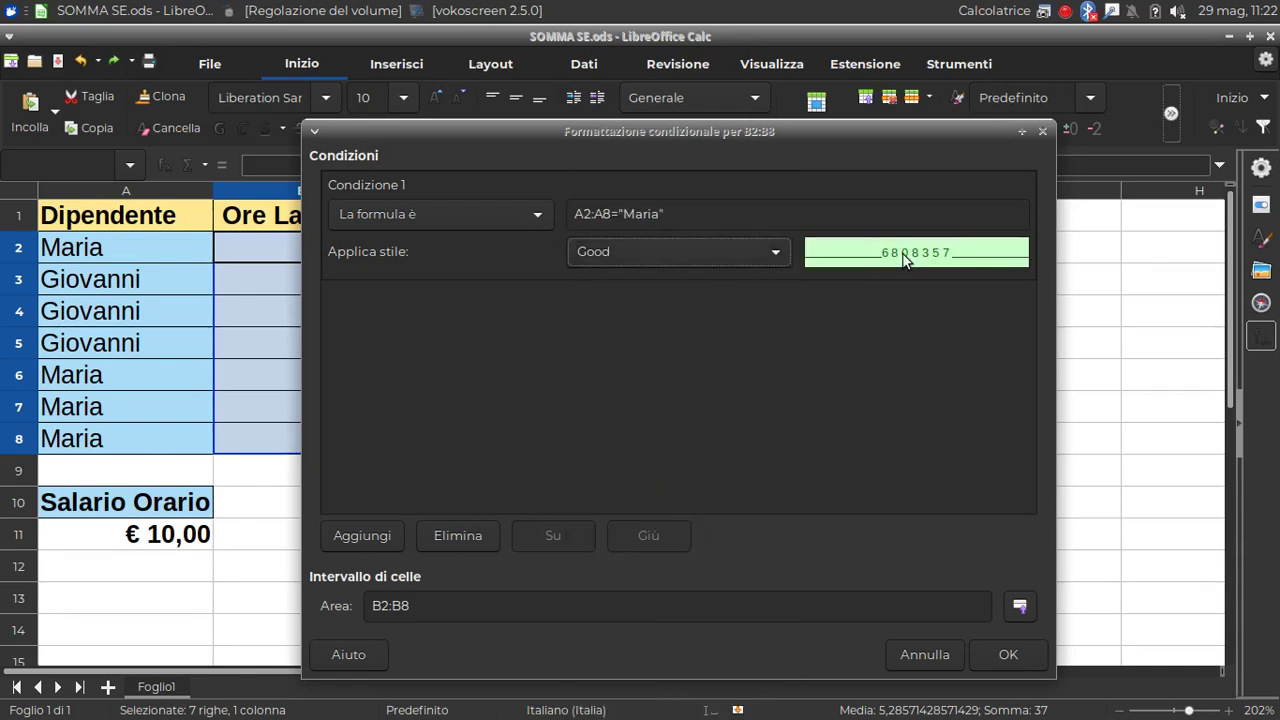
pyautogui.click(995, 651)
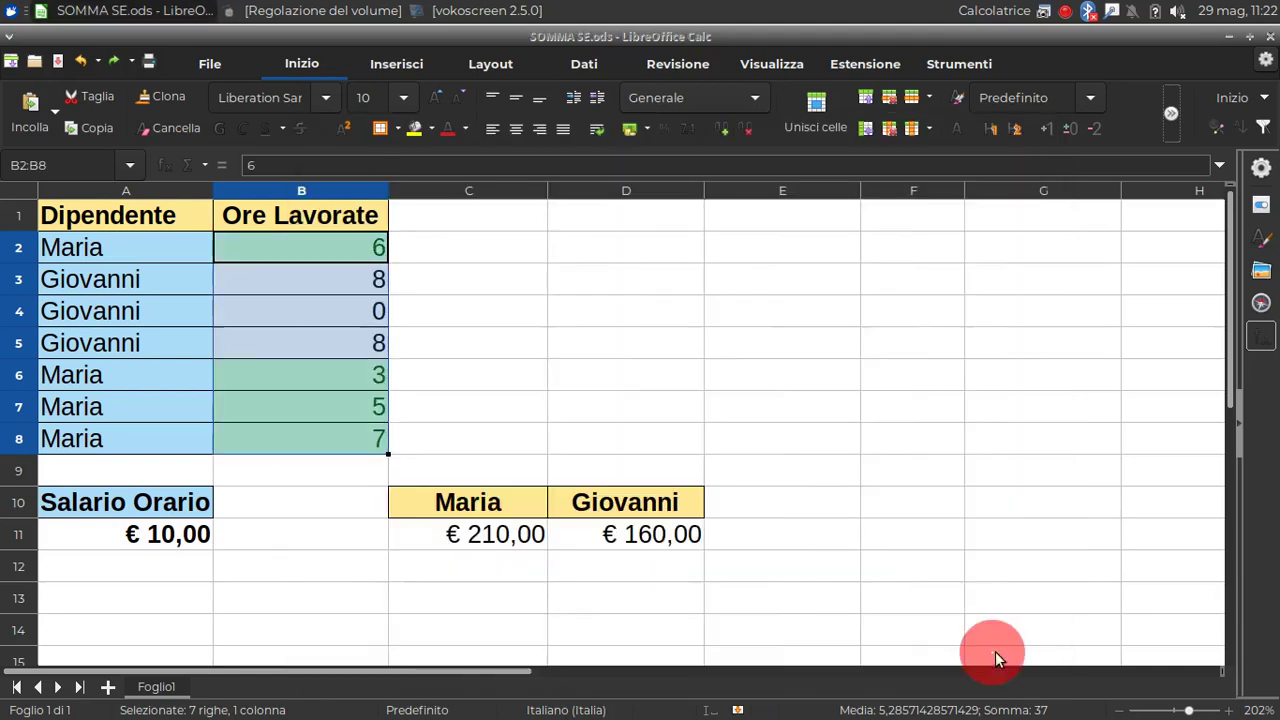
pyautogui.click(437, 254)
pyautogui.click(345, 318)
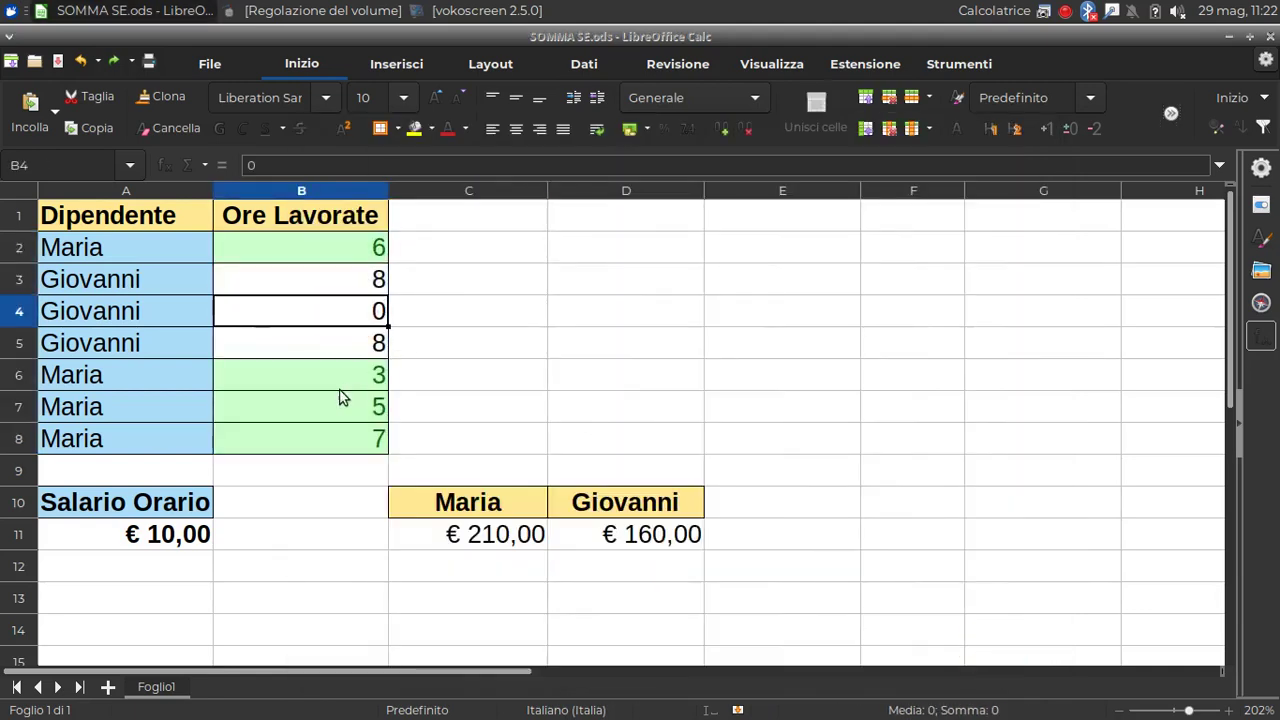
# Reopen the conditional formatting of hours cells B2:B8 and add a second condition.
pyautogui.click(333, 253)
pyautogui.moveTo(354, 249); pyautogui.dragTo(331, 426)
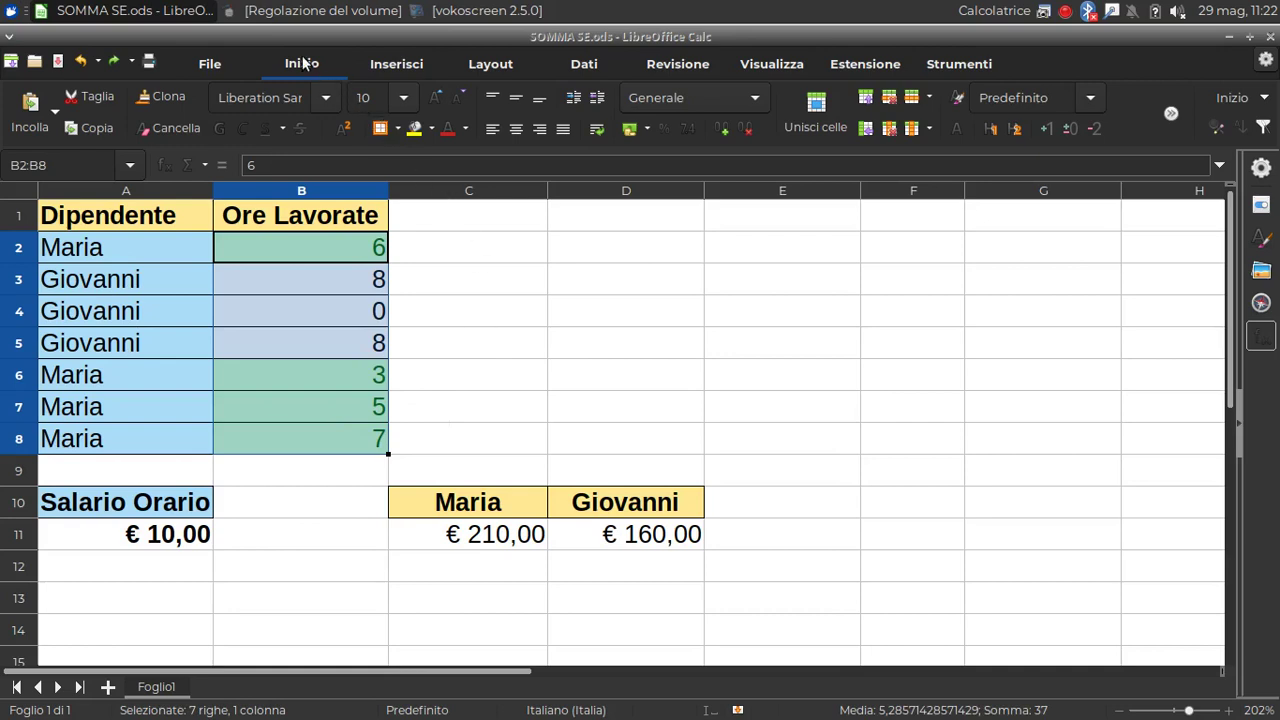
pyautogui.click(1171, 113)
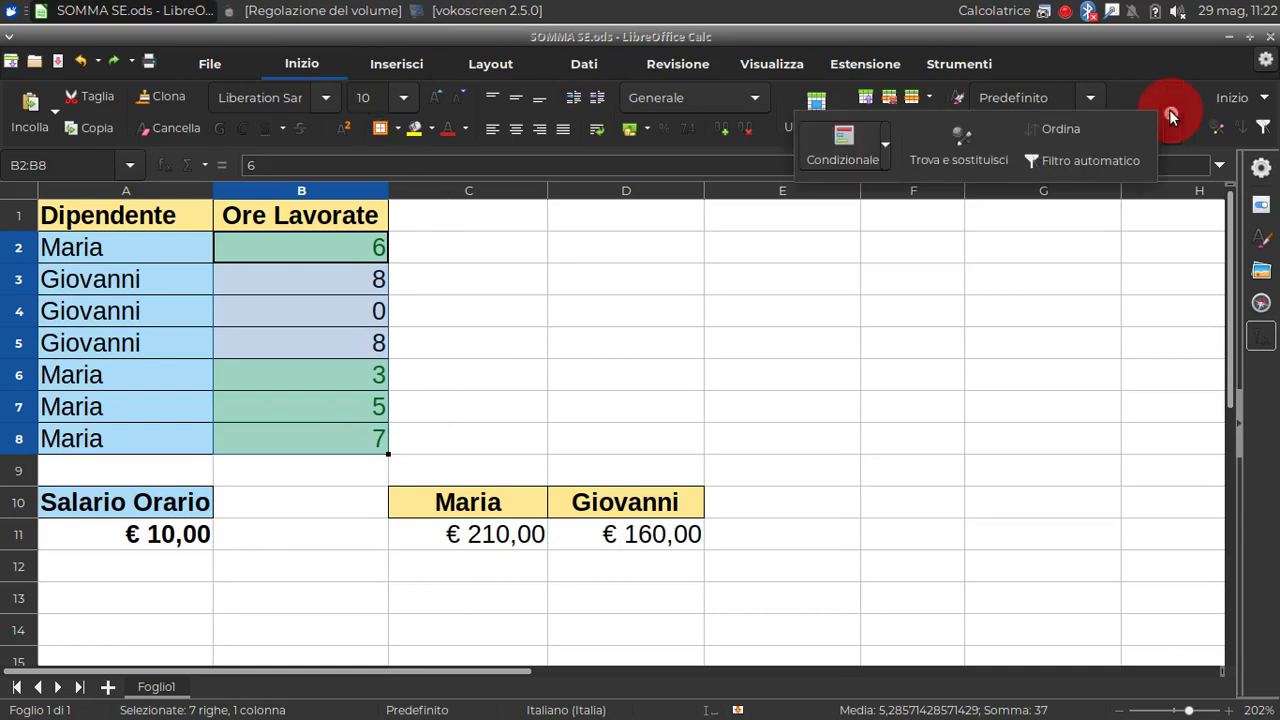
pyautogui.click(884, 145)
pyautogui.click(863, 192)
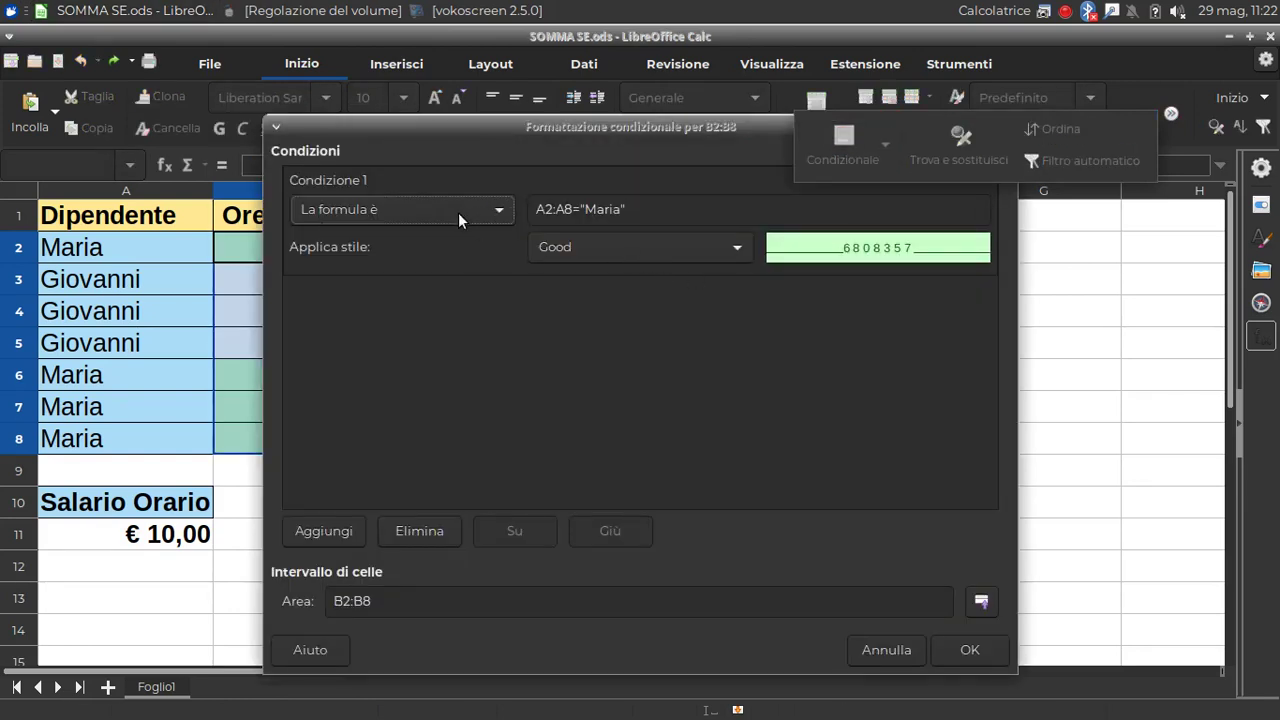
pyautogui.click(340, 535)
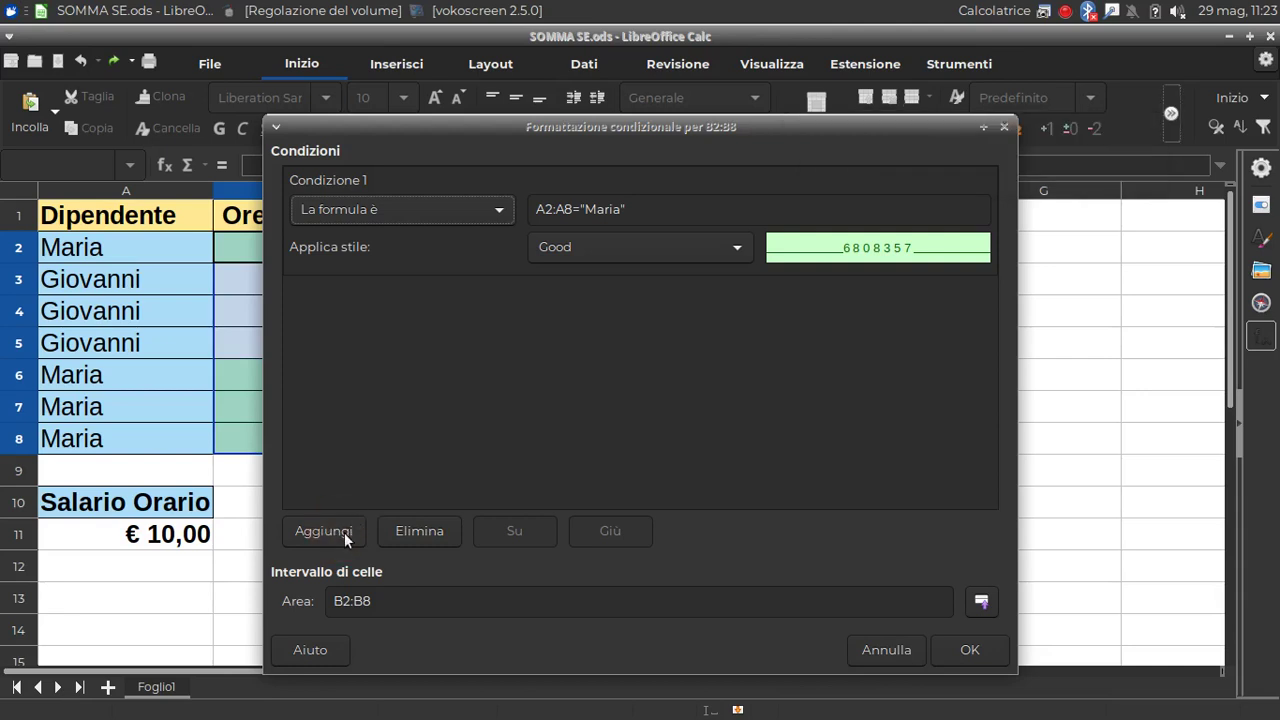
pyautogui.click(345, 535)
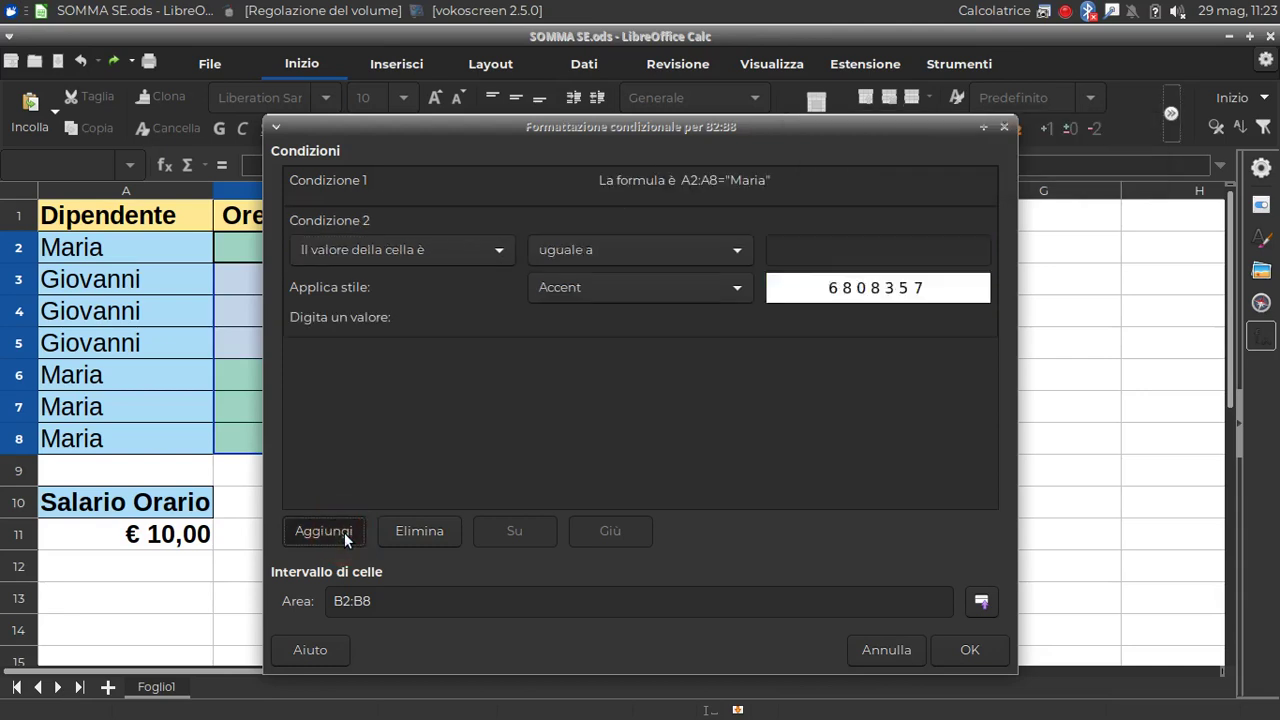
# Make the second condition a formula testing A2:A8 for the second employee's name, and apply the Bad style.
pyautogui.click(500, 250)
pyautogui.click(467, 279)
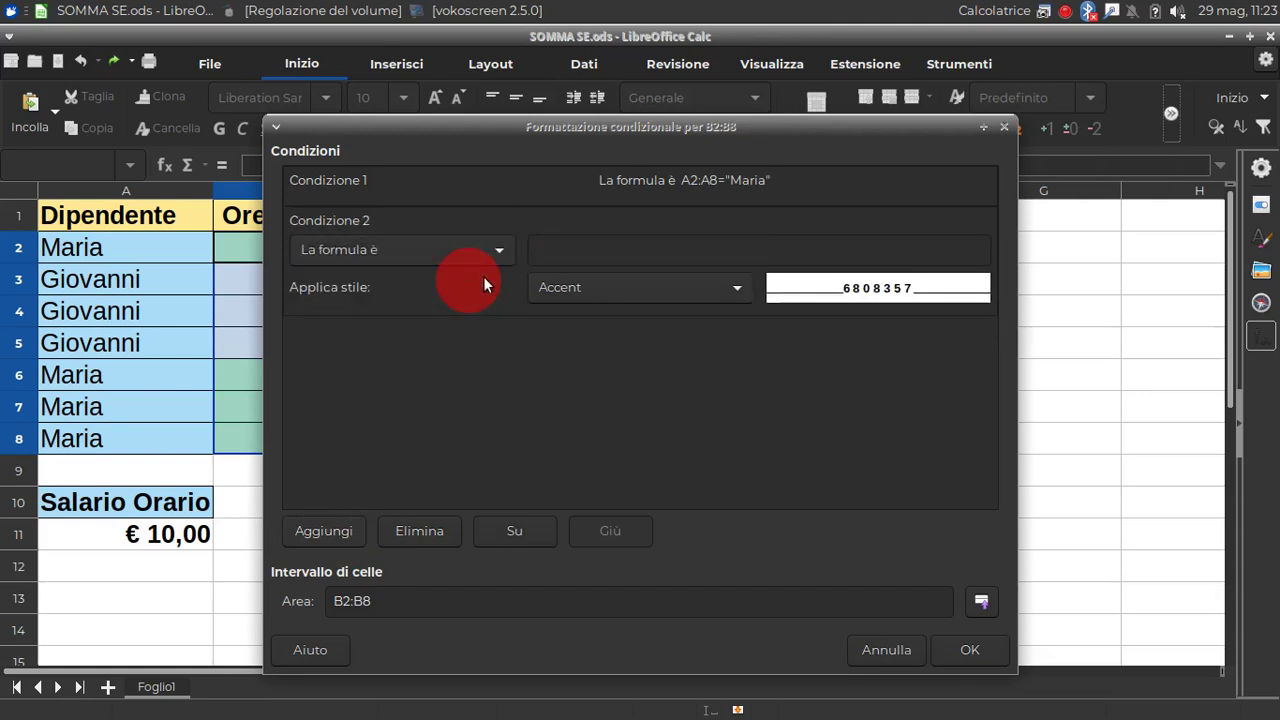
pyautogui.click(604, 250)
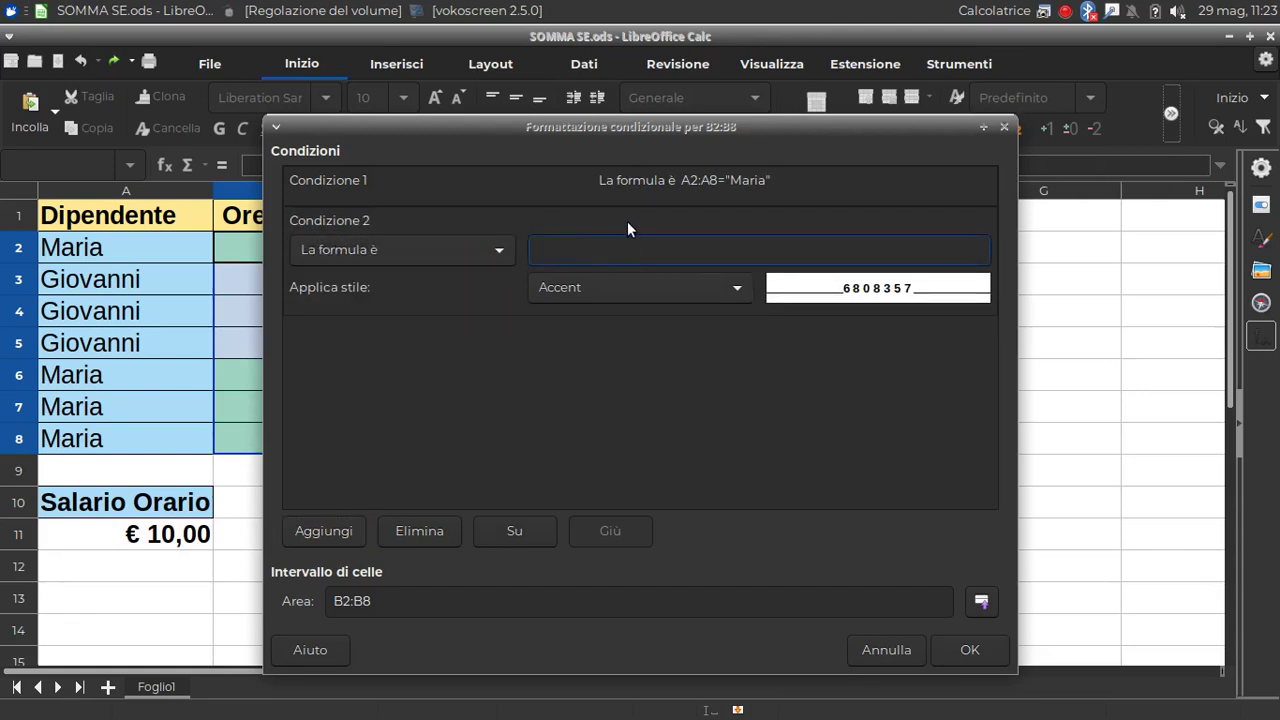
pyautogui.write('A2:A8="Giovanni"')
pyautogui.click(713, 287)
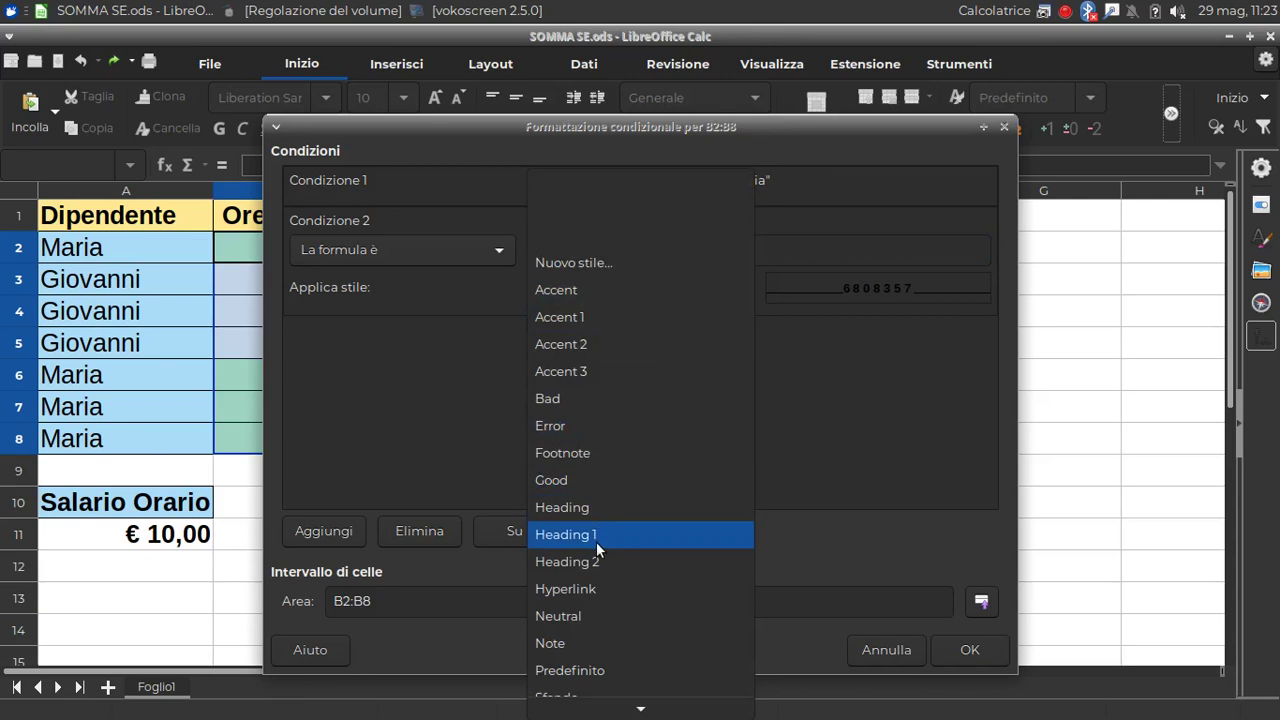
pyautogui.click(646, 395)
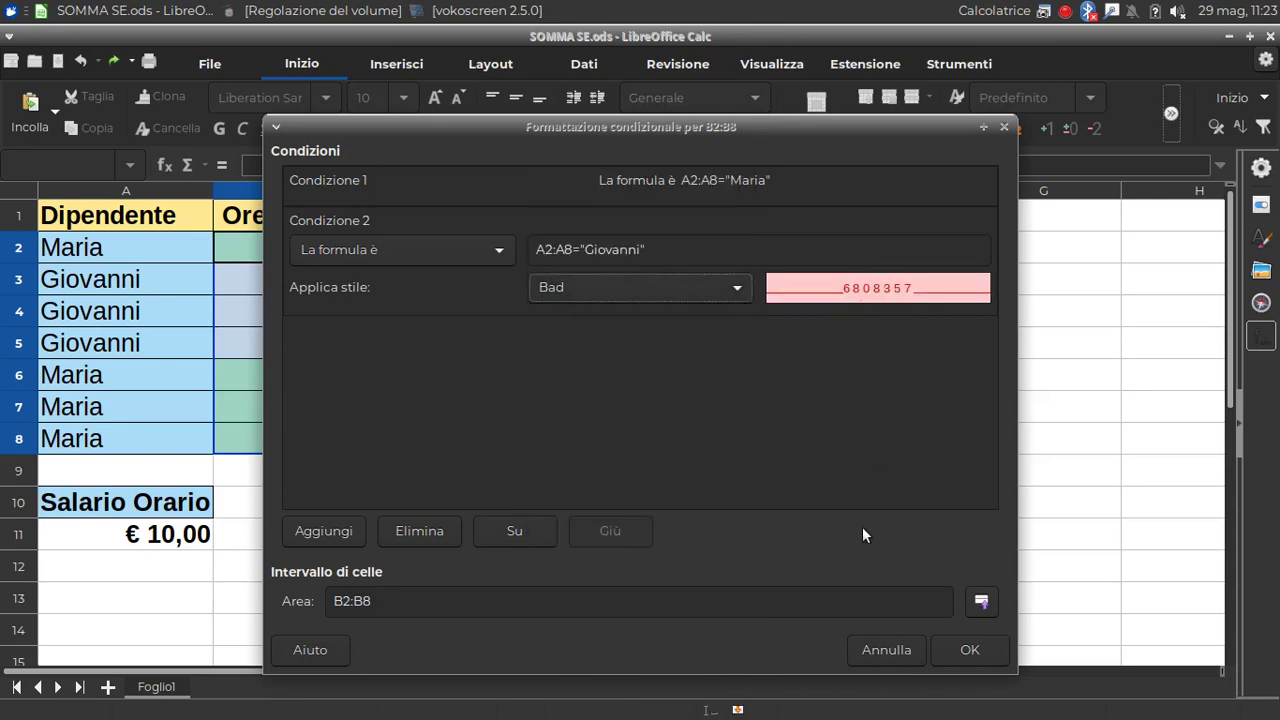
pyautogui.click(967, 652)
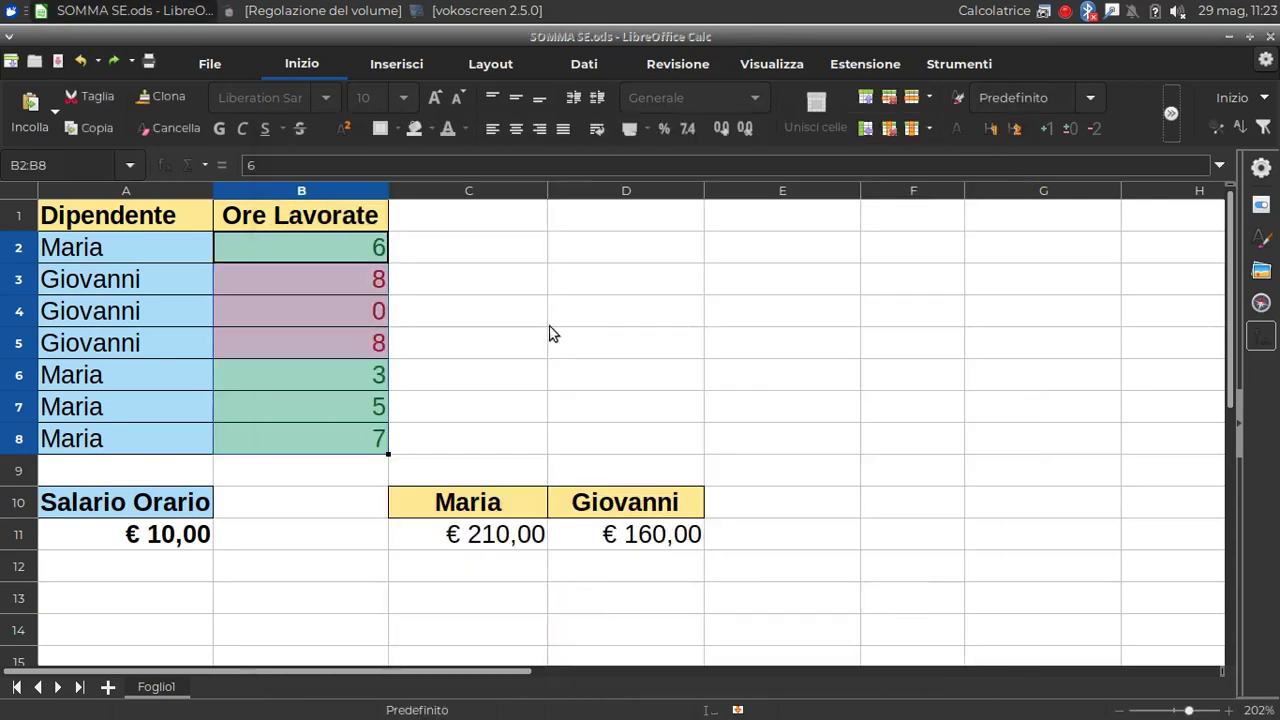
pyautogui.click(549, 325)
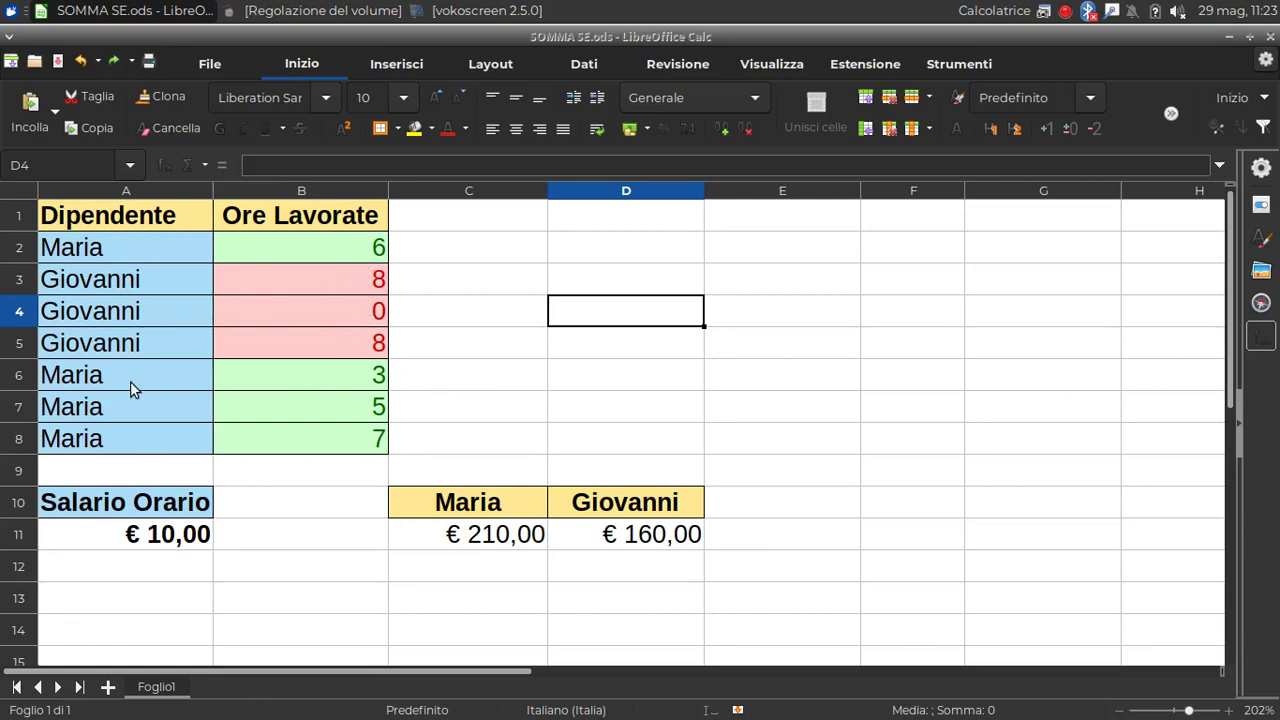
# Replace the employee in A7 with the second employee's name and check the first employee's pay in C11.
pyautogui.click(130, 409)
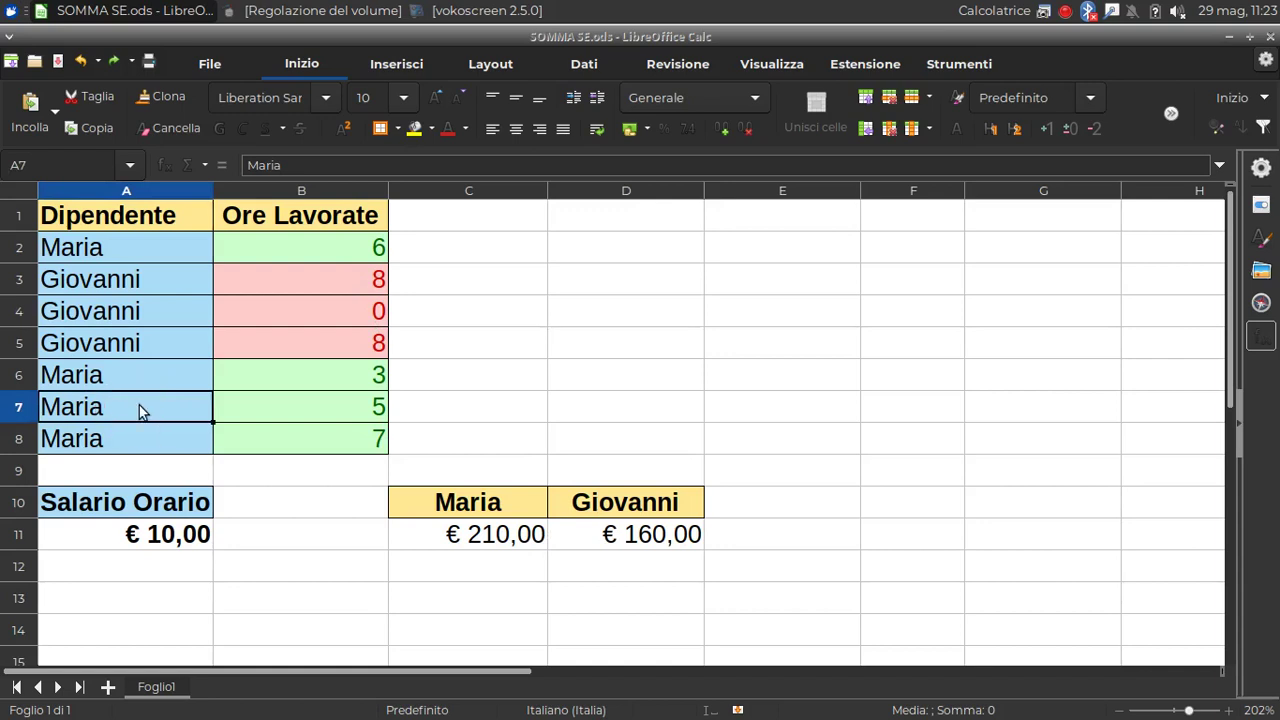
pyautogui.write('Giov')
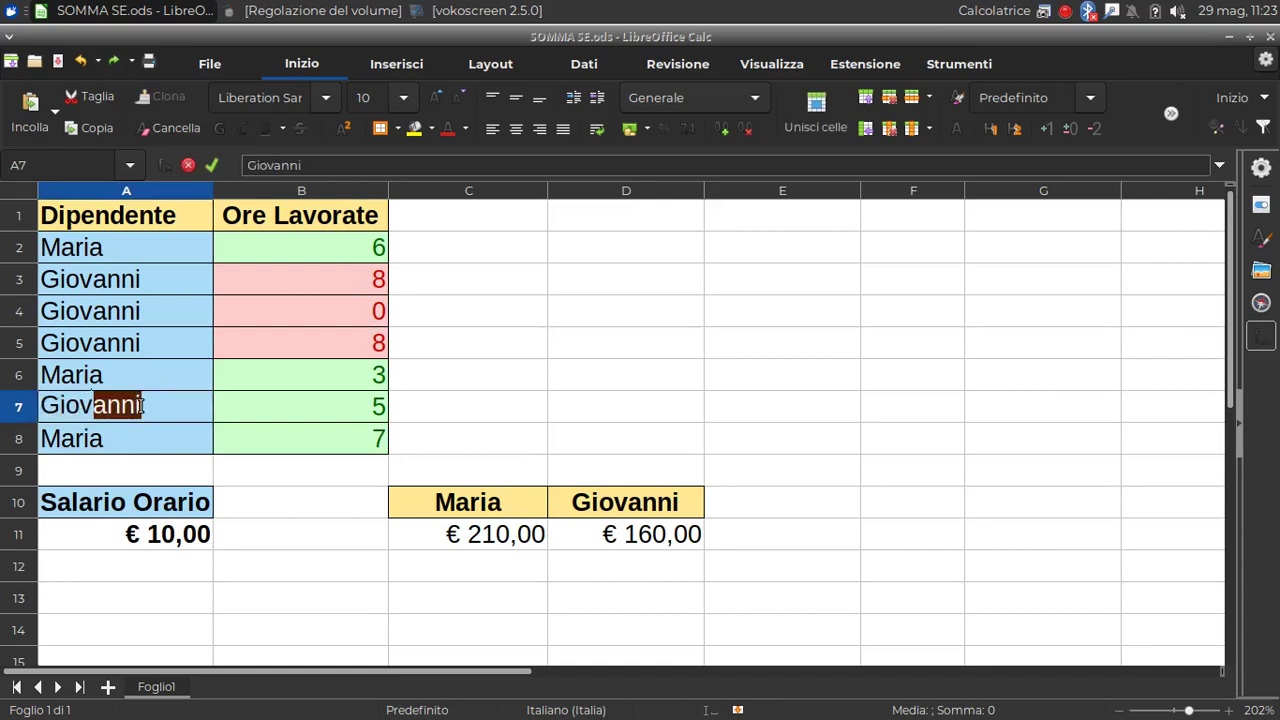
pyautogui.press('Return')
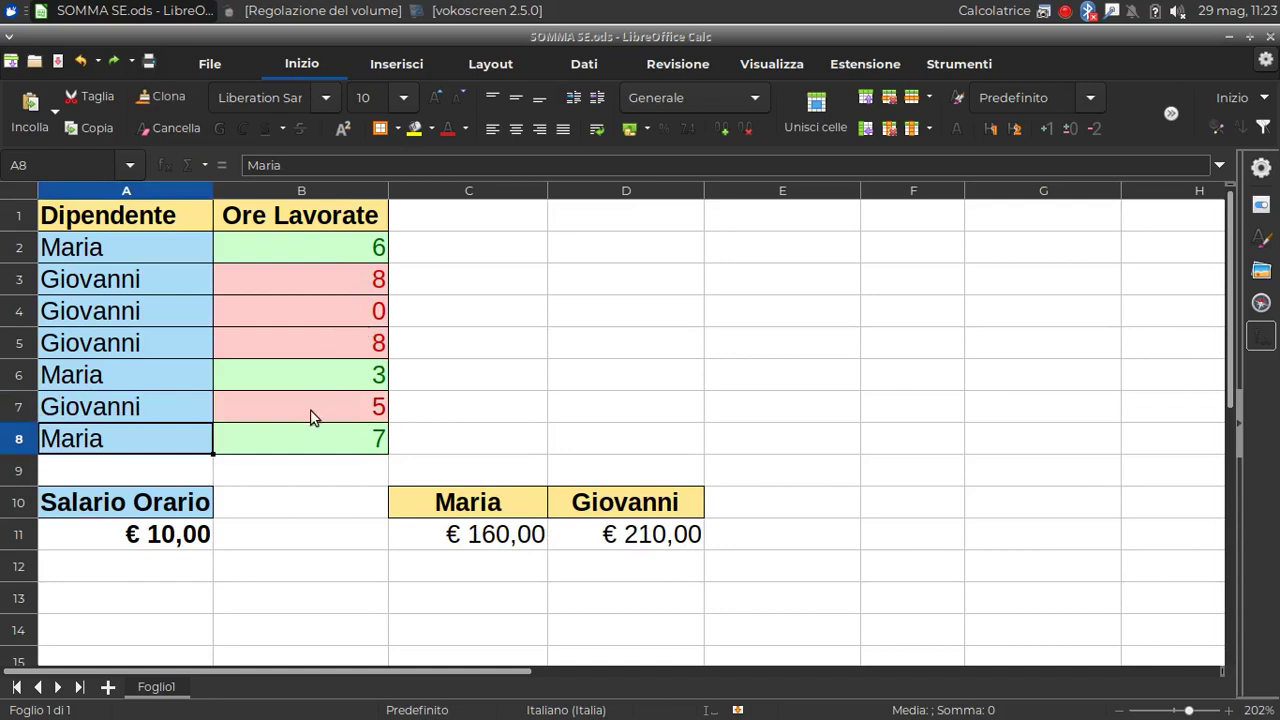
pyautogui.click(497, 540)
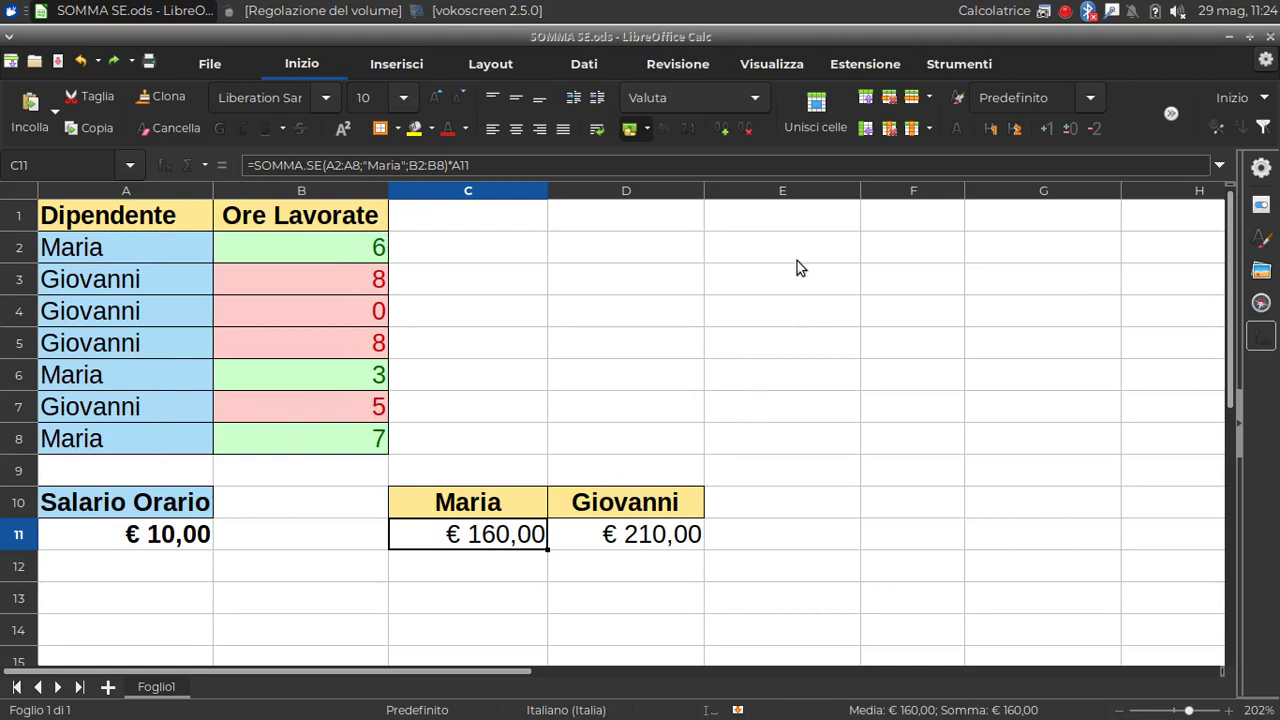
pyautogui.click(1171, 113)
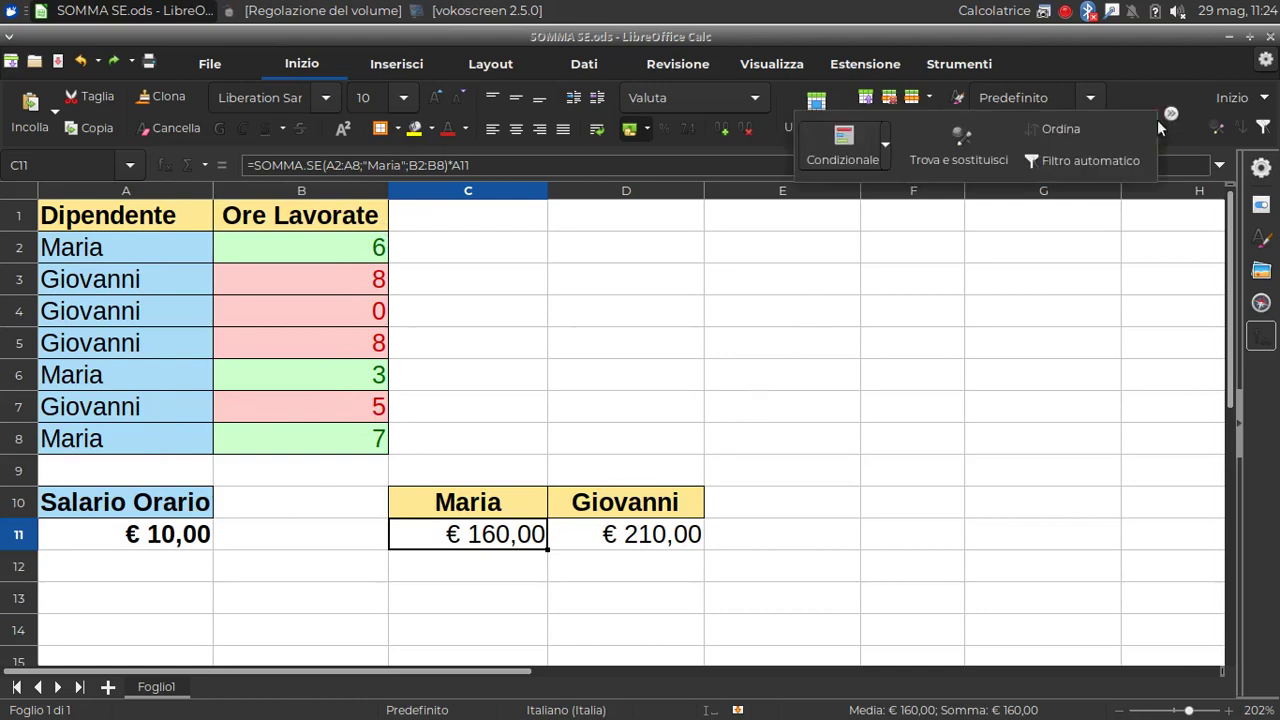
pyautogui.click(886, 142)
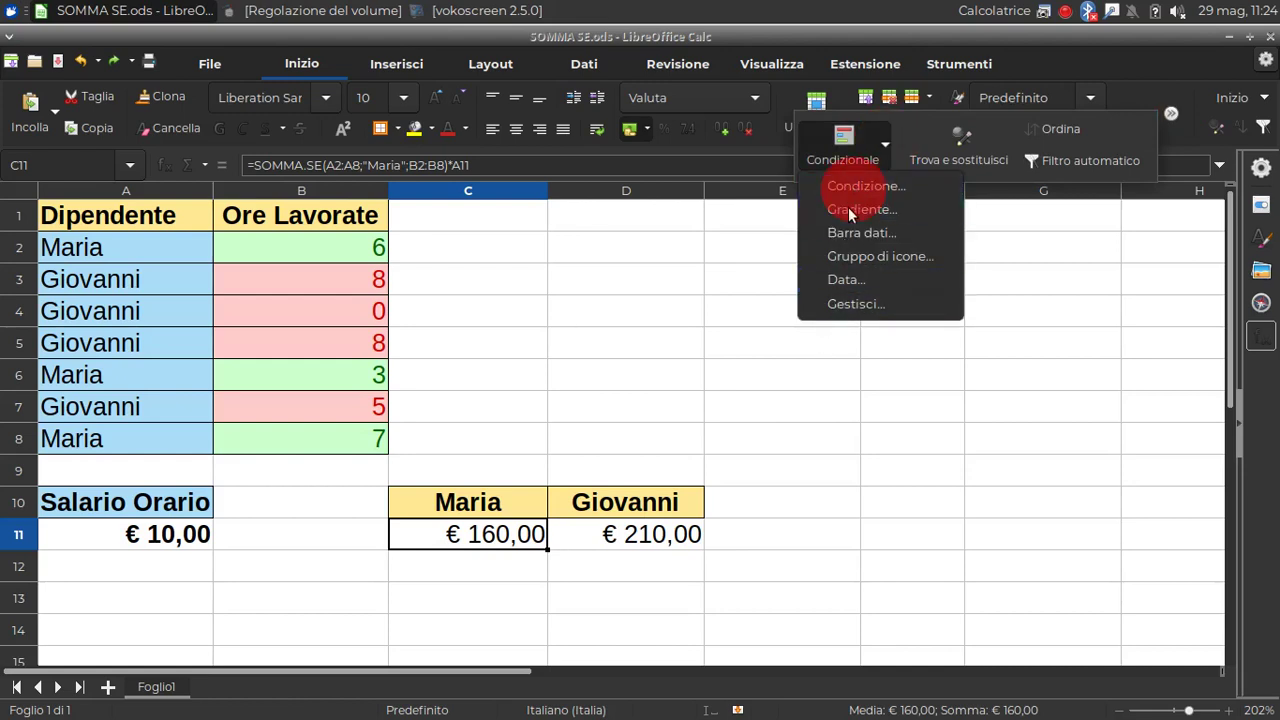
pyautogui.click(863, 183)
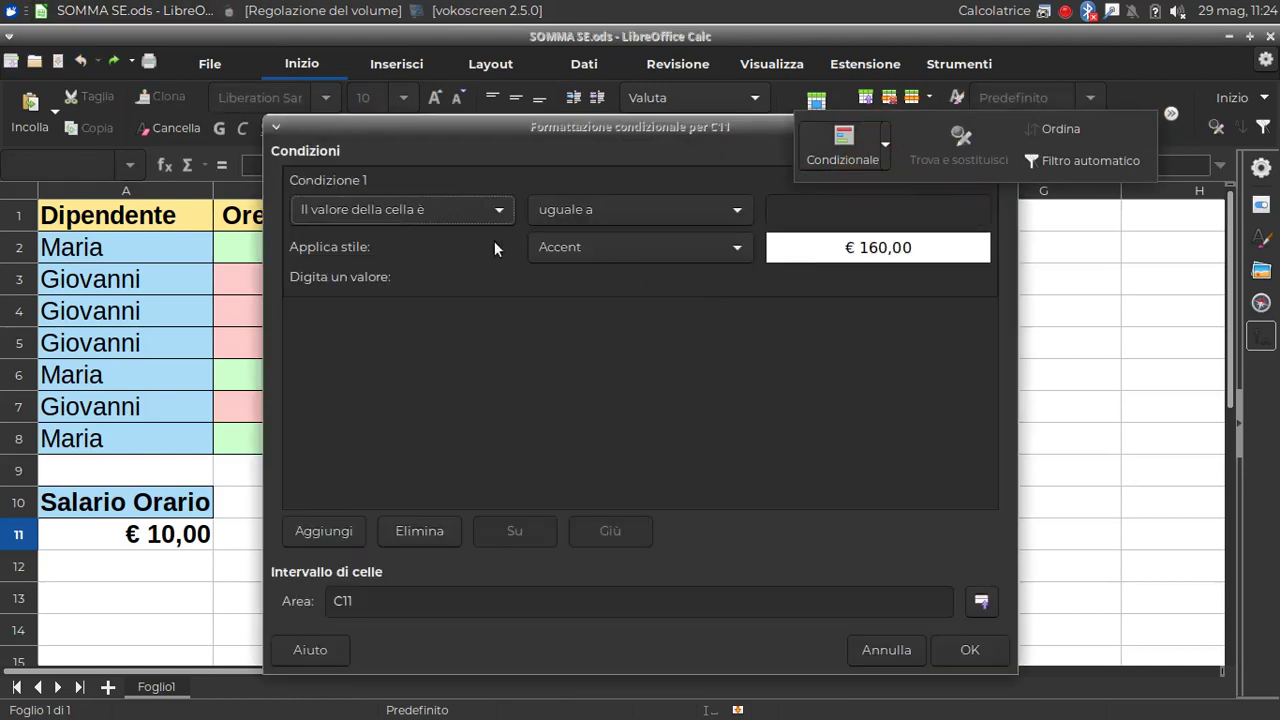
pyautogui.click(514, 206)
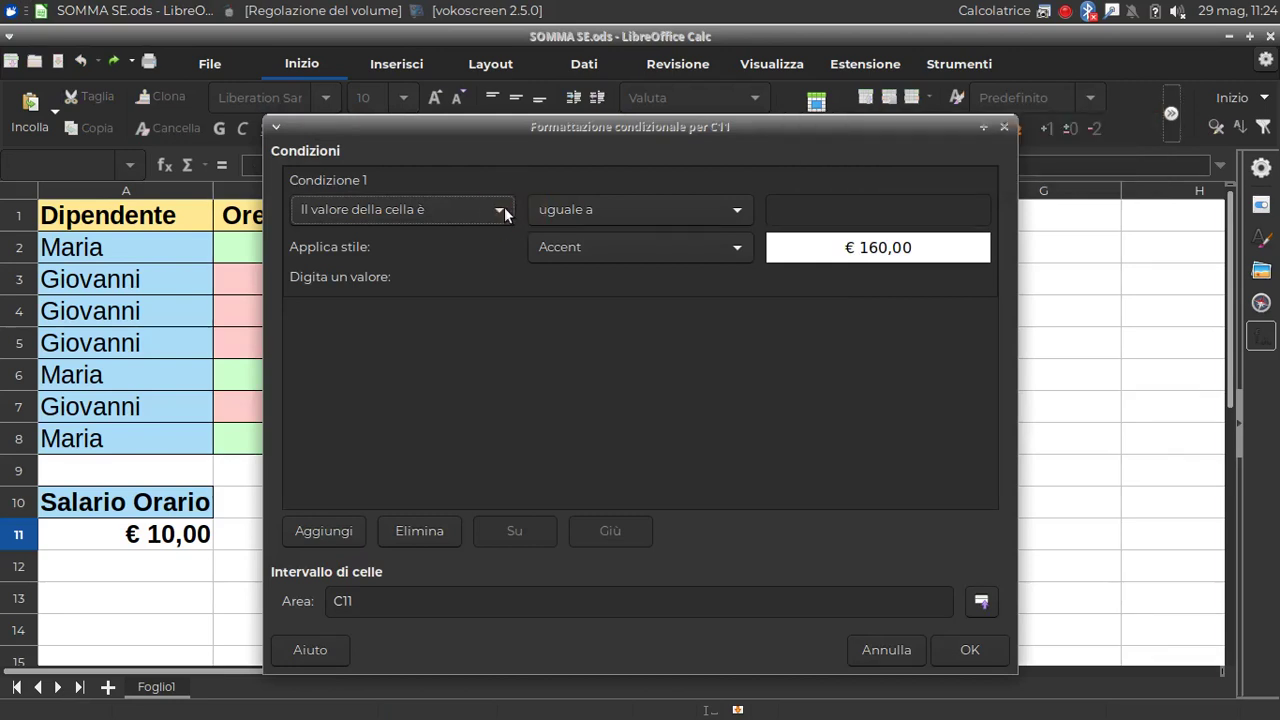
pyautogui.click(504, 207)
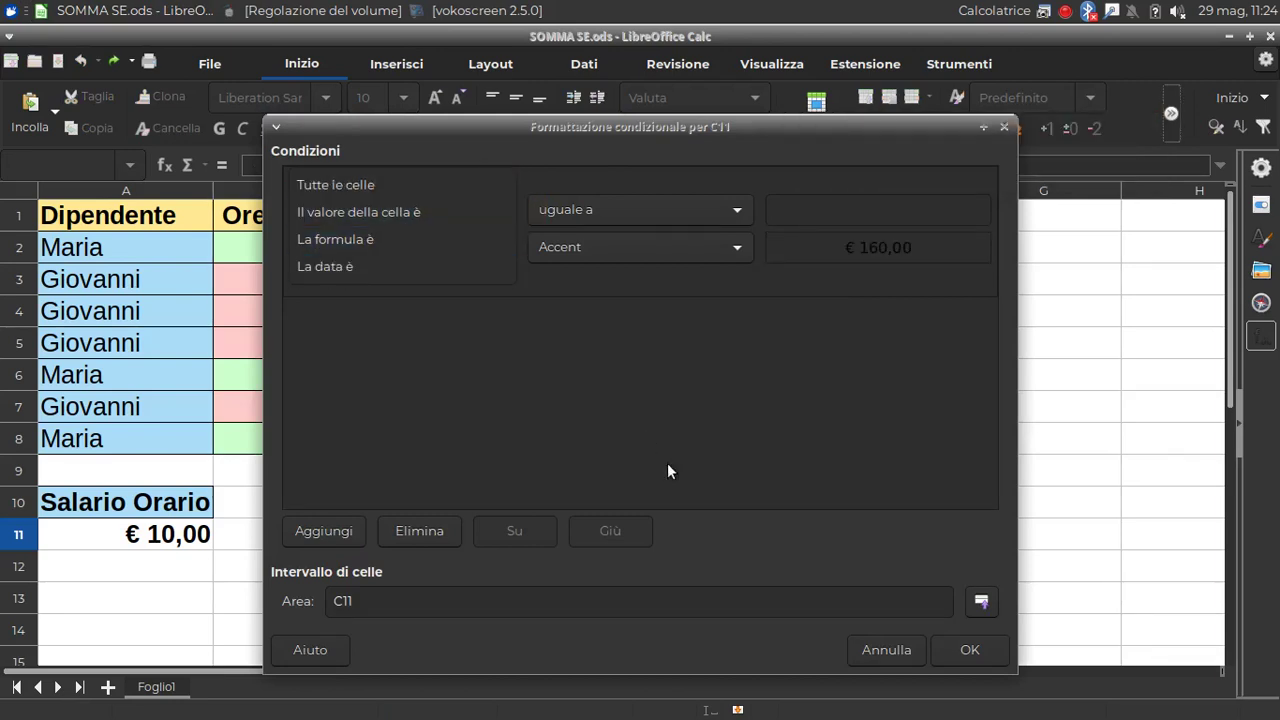
pyautogui.click(888, 657)
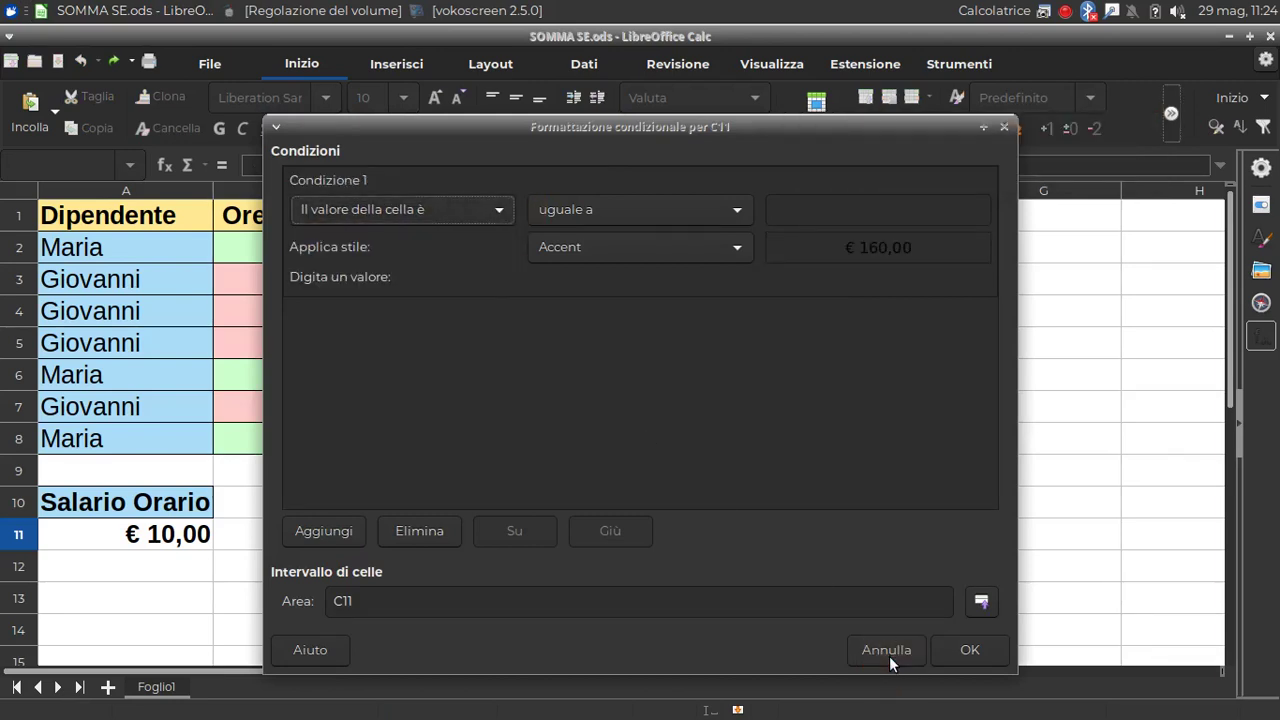
pyautogui.click(889, 655)
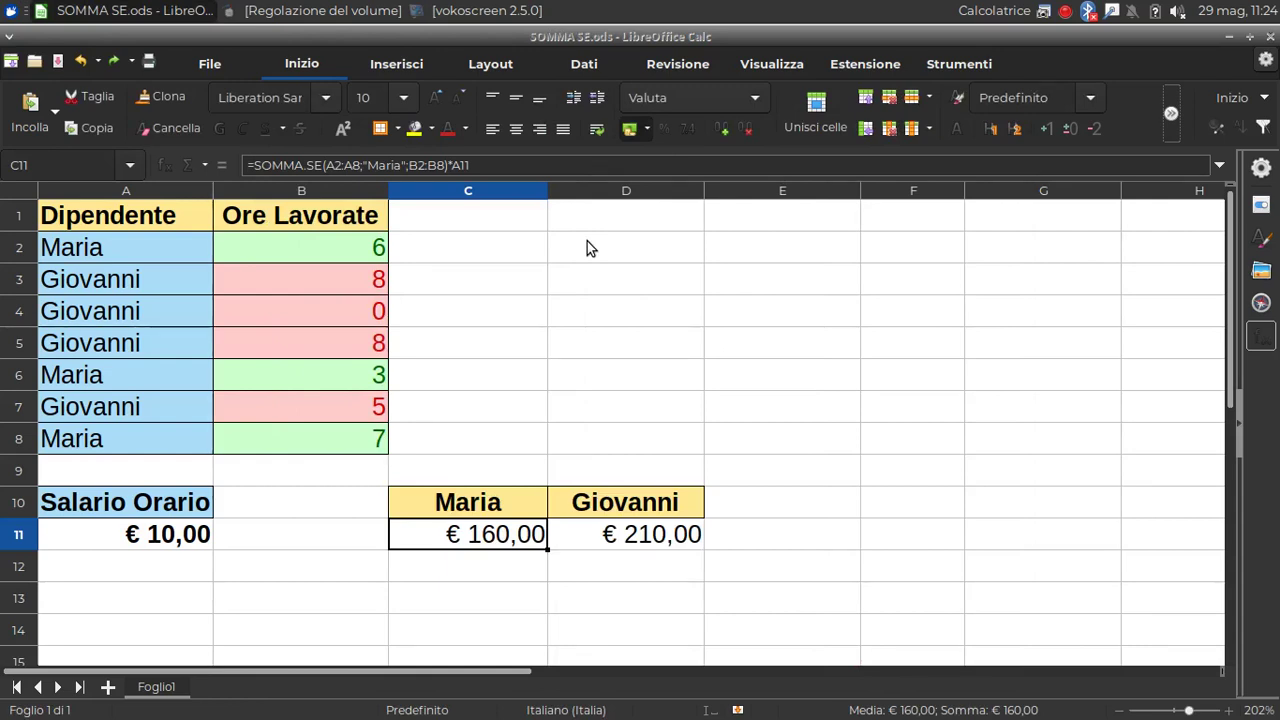
pyautogui.click(1070, 12)
pyautogui.click(1068, 12)
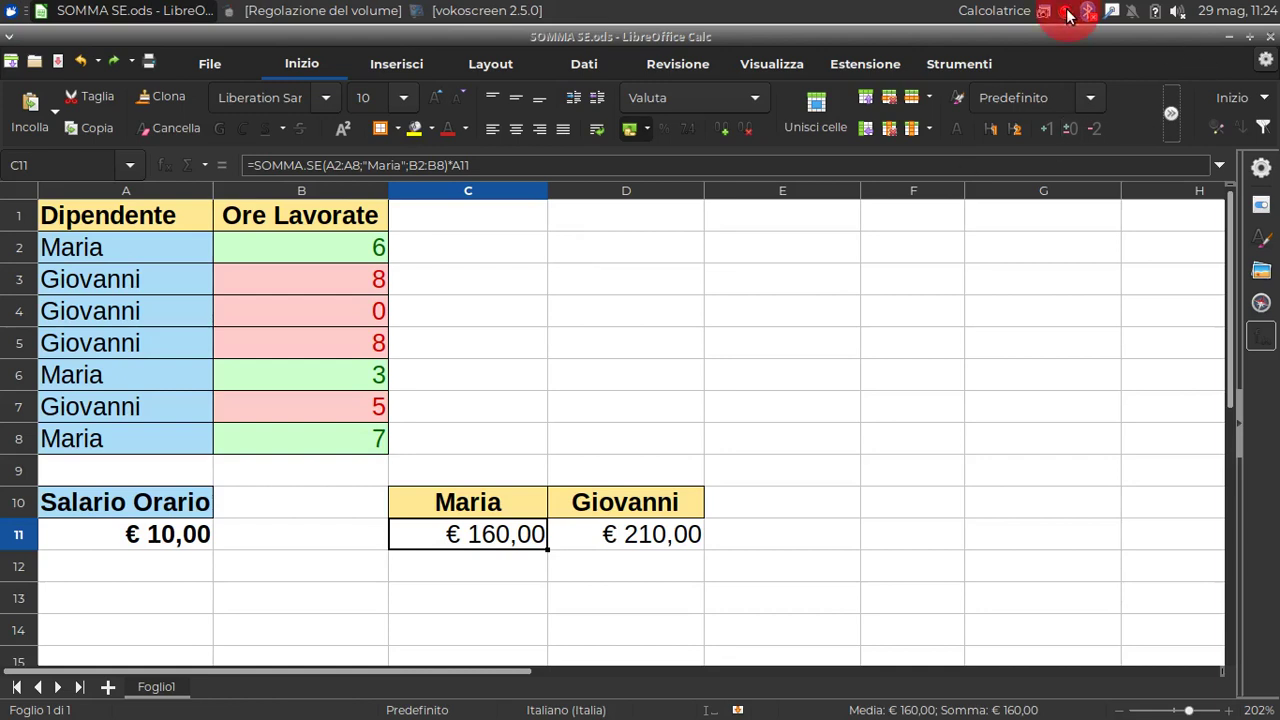